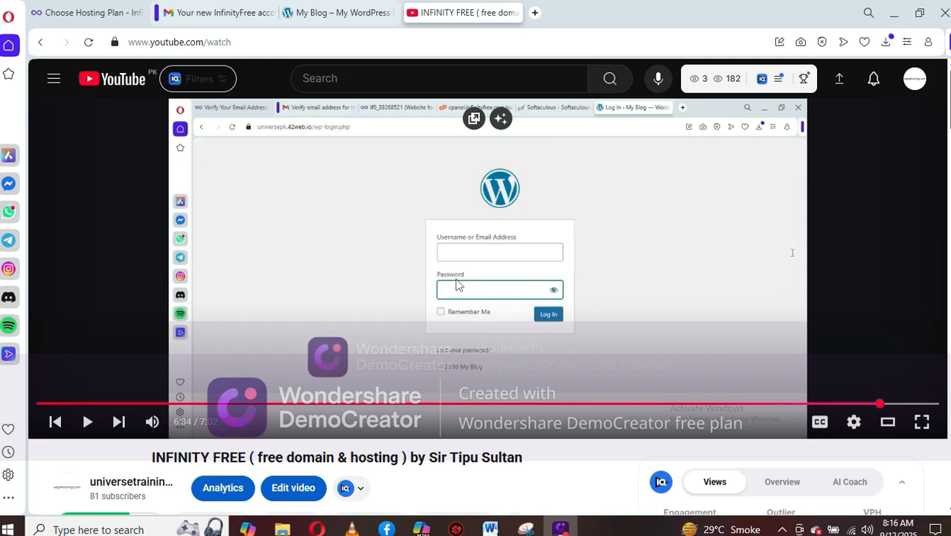
Switch to the My Blog WordPress dashboard, look over its widgets, and start adding a new page
left_click(349, 18)
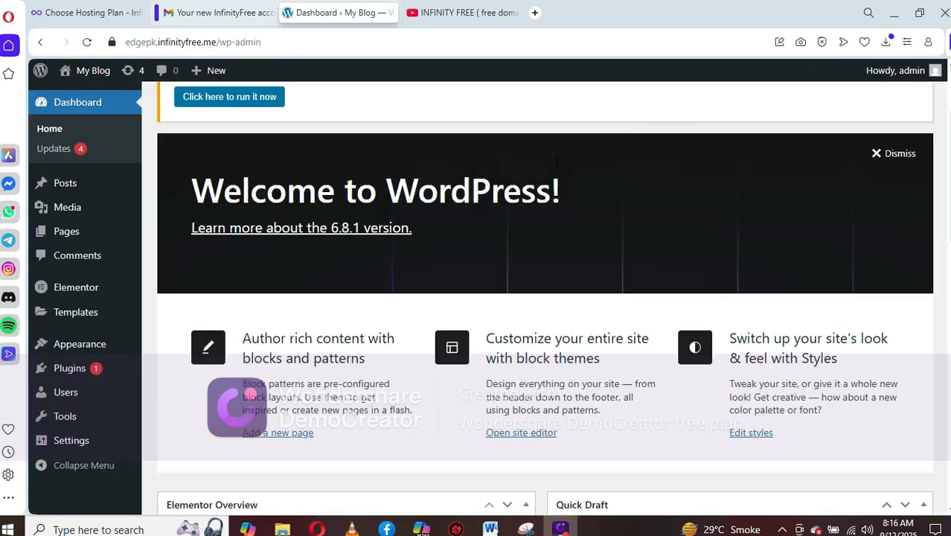
scroll(275, 233, "down", 4)
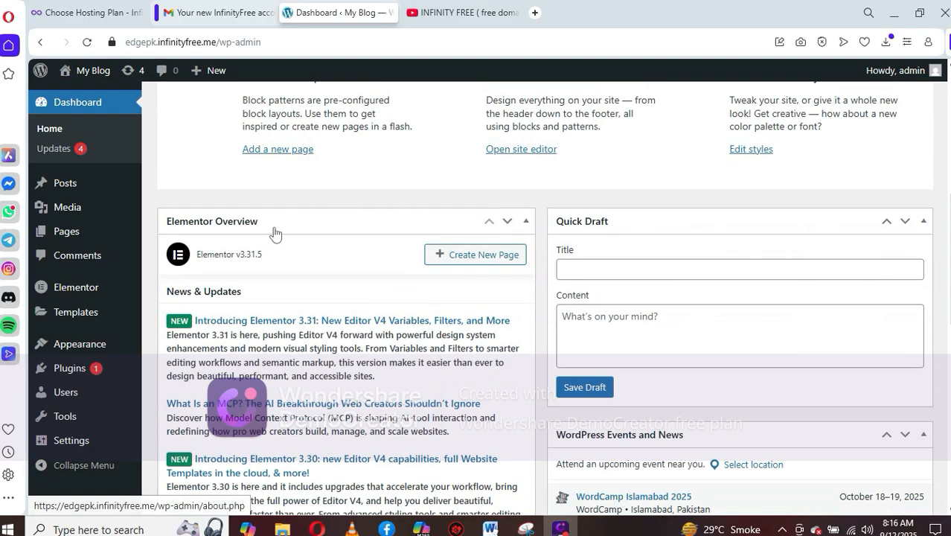
scroll(275, 233, "down", 8)
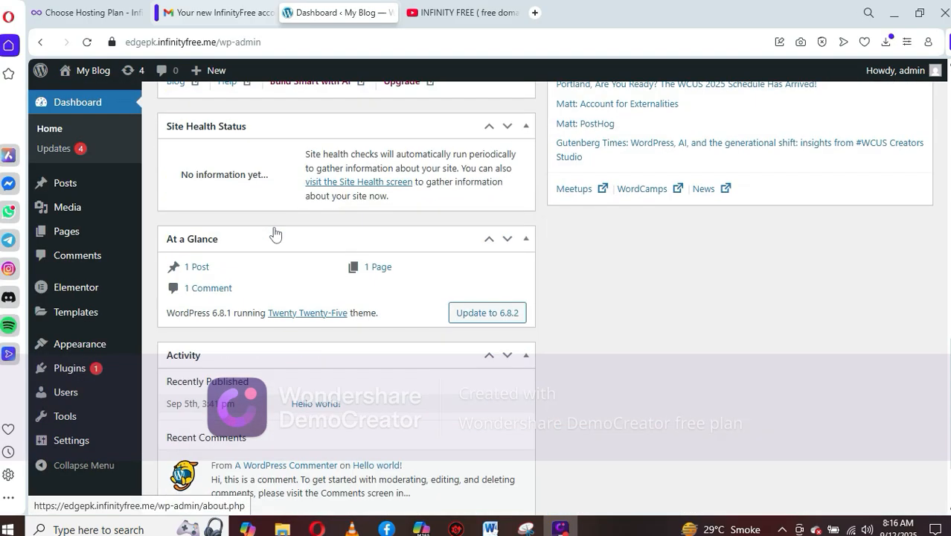
scroll(274, 233, "up", 12)
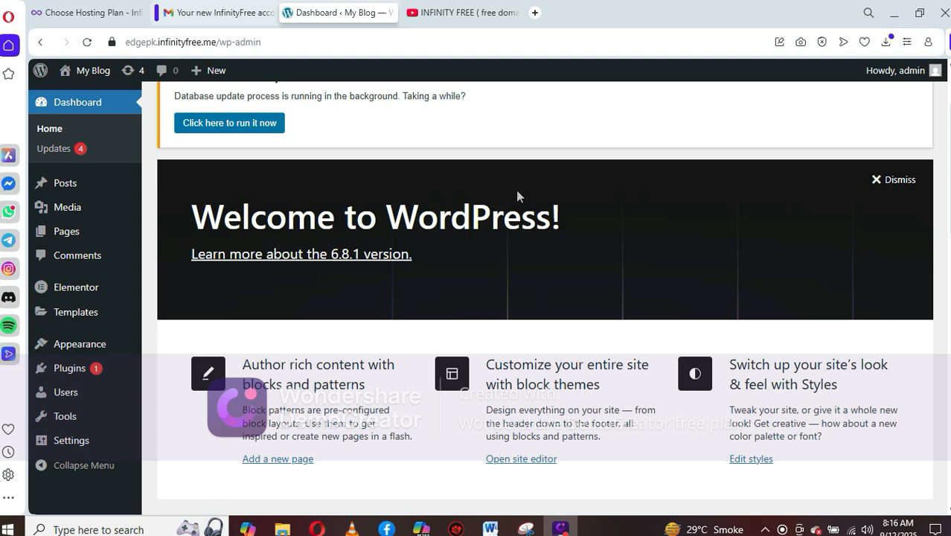
mouse_move(60, 235)
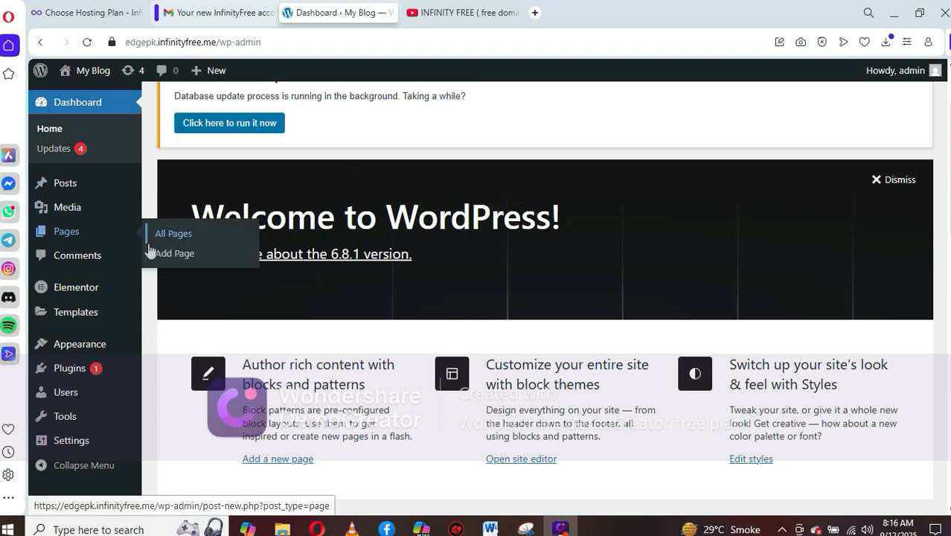
left_click(179, 255)
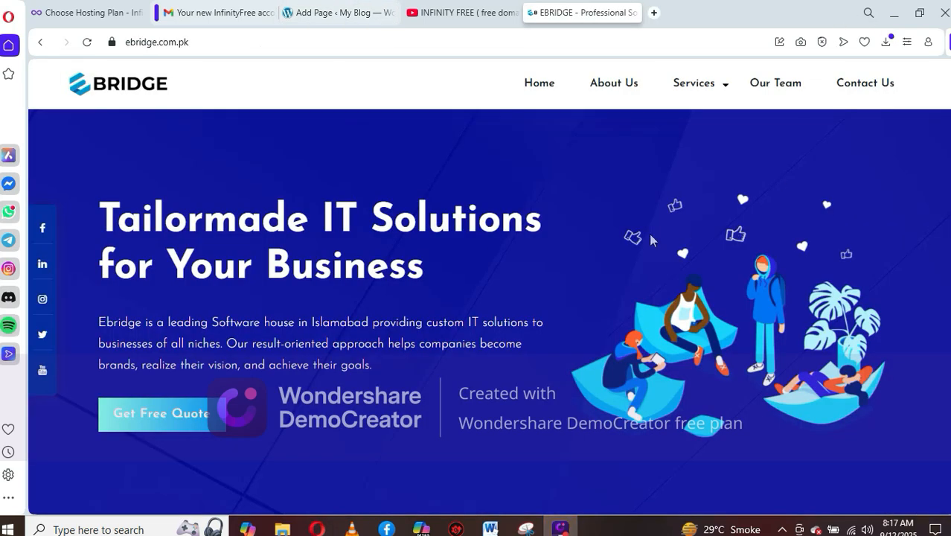
Examine the Ebridge homepage as a sample site, from its menu and hero banner through services, expertise and reasons sections
scroll(650, 238, "down", 5)
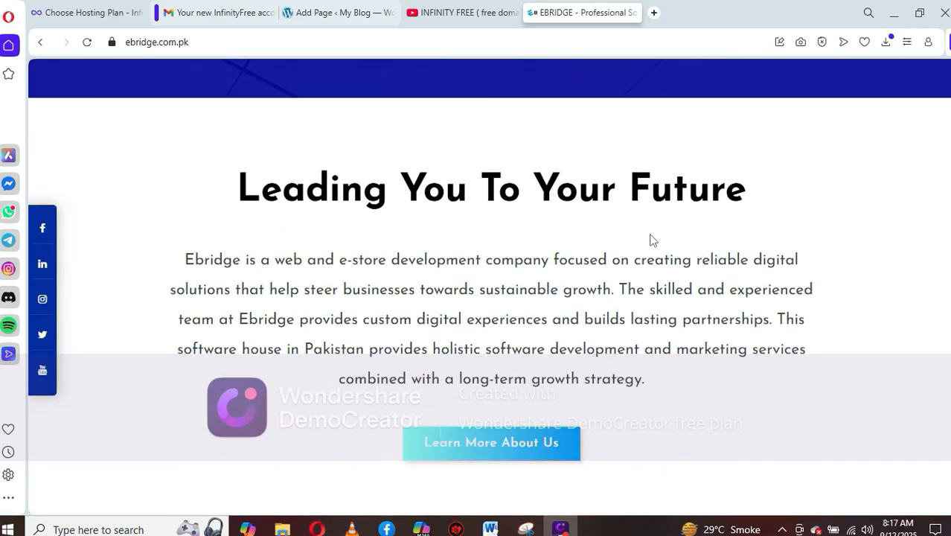
scroll(650, 240, "down", 7)
scroll(650, 239, "down", 3)
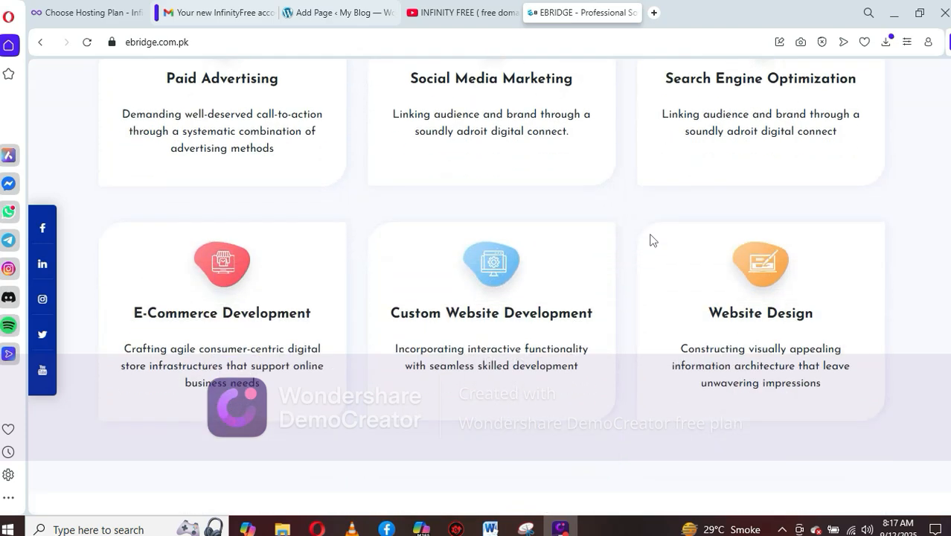
scroll(650, 239, "down", 3)
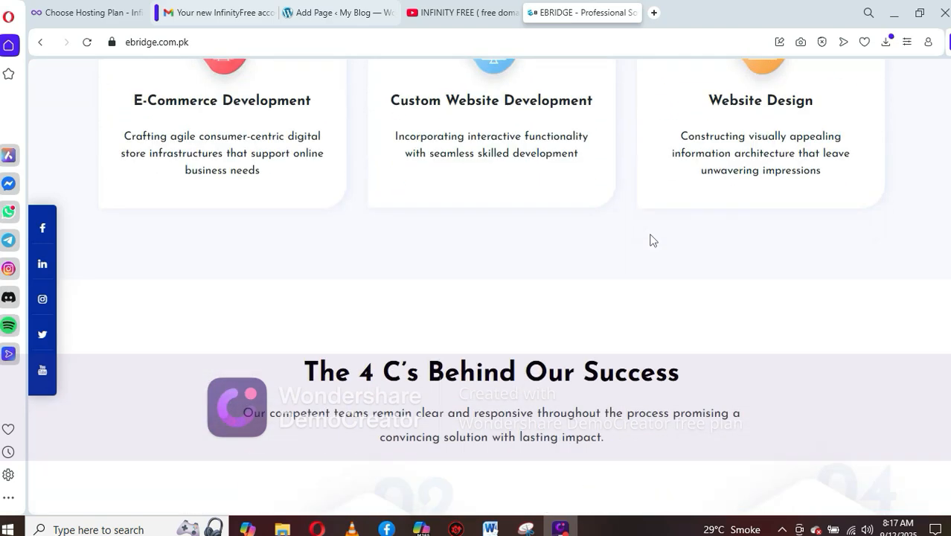
scroll(650, 240, "down", 4)
scroll(650, 239, "down", 5)
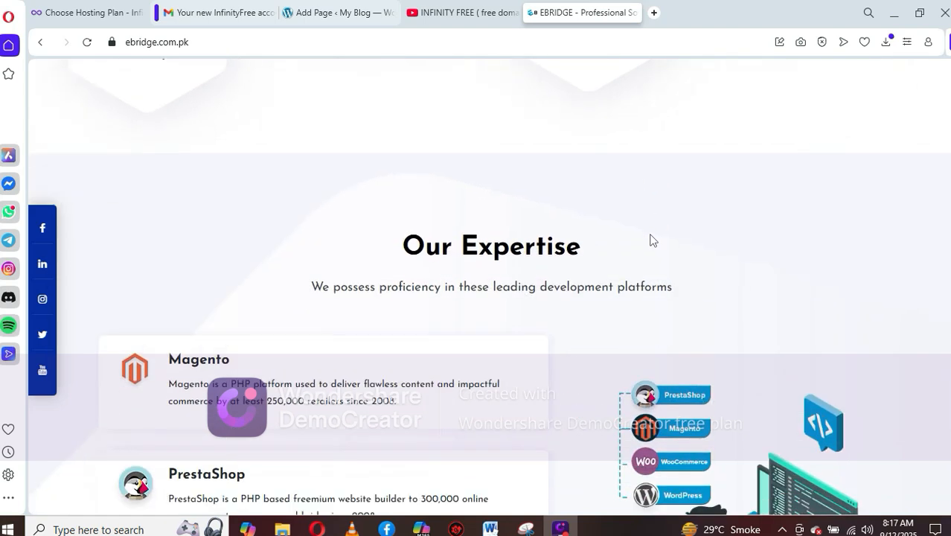
scroll(650, 240, "down", 4)
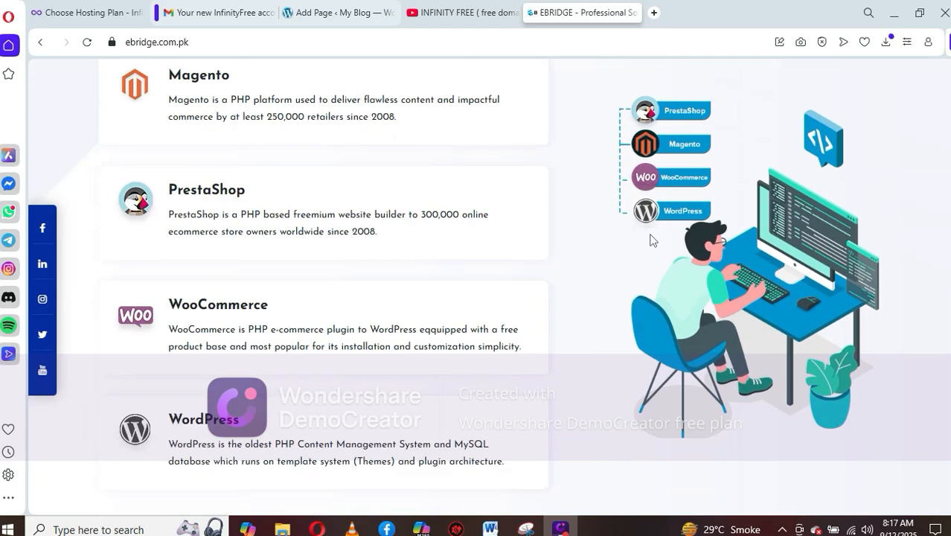
scroll(650, 239, "down", 4)
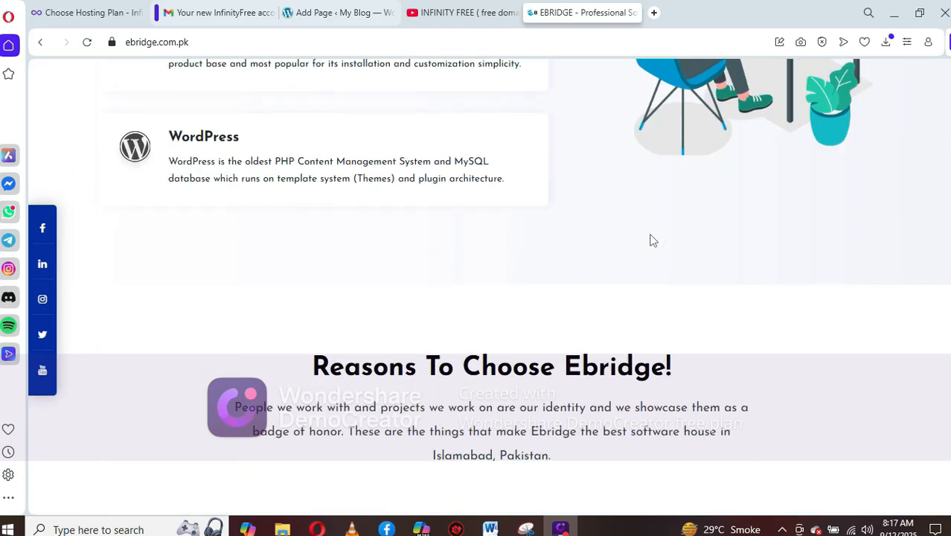
scroll(650, 240, "down", 5)
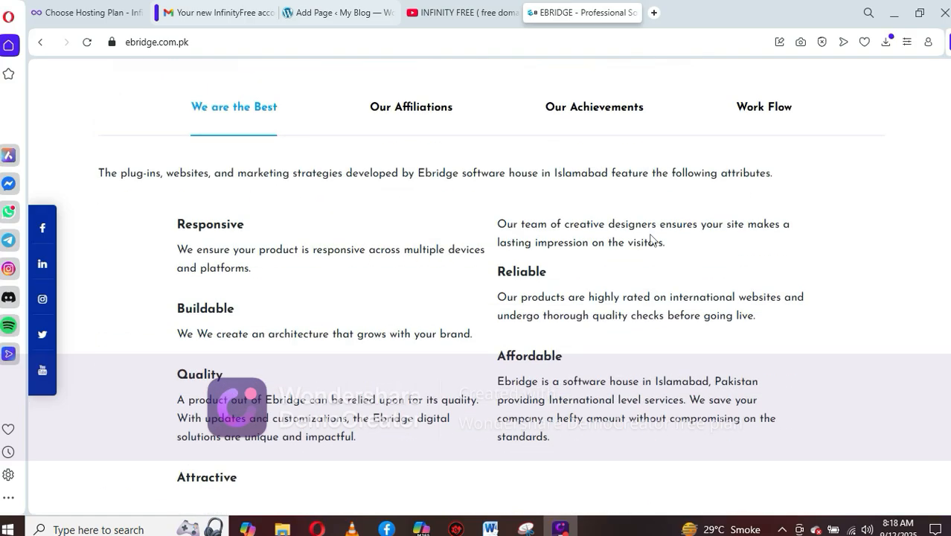
scroll(650, 239, "down", 3)
scroll(650, 239, "up", 7)
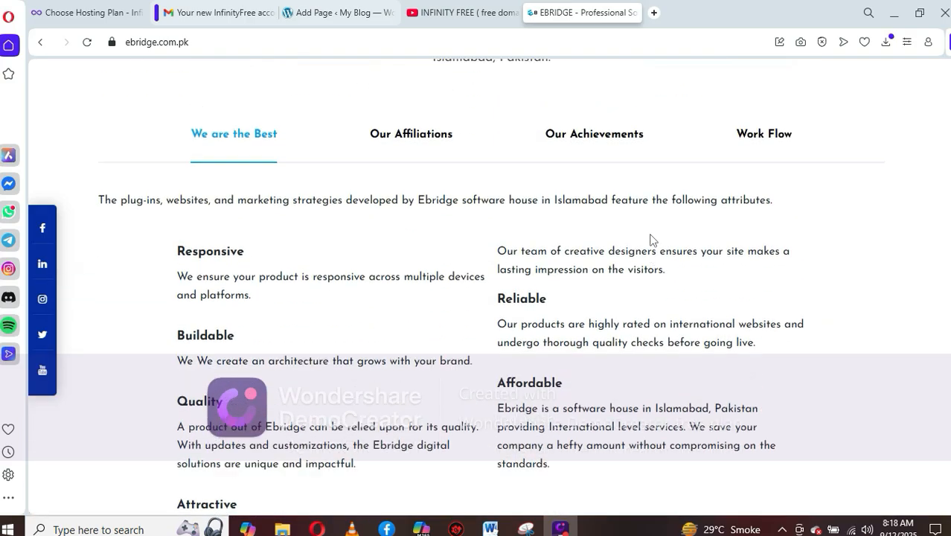
scroll(650, 239, "up", 10)
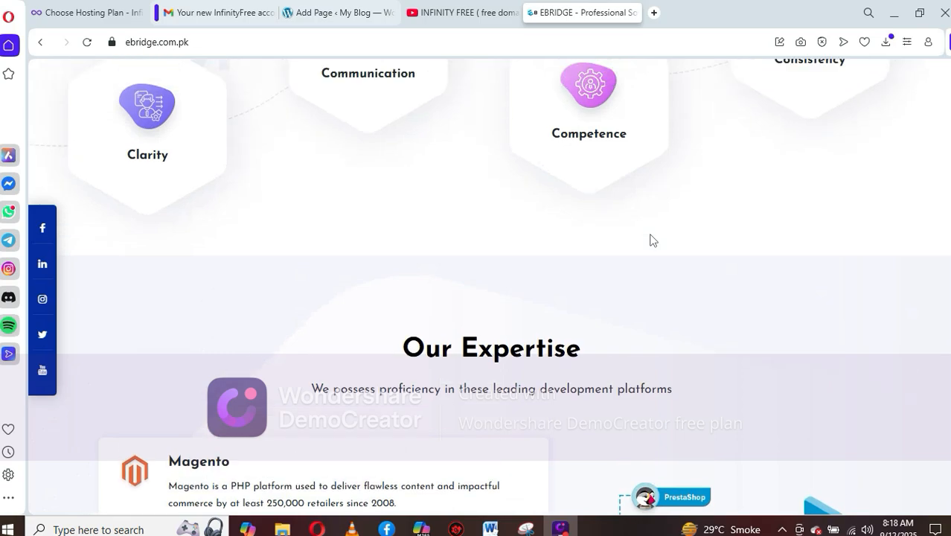
scroll(650, 240, "up", 10)
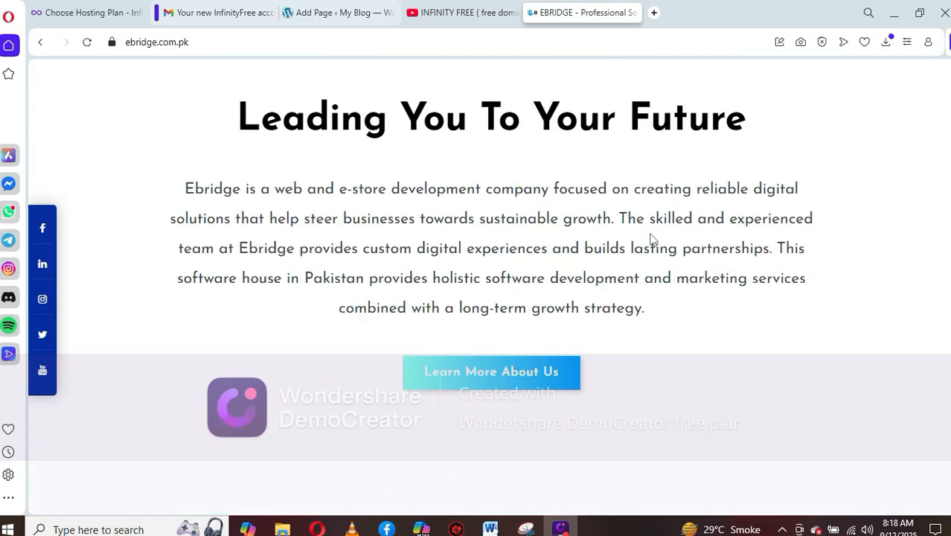
scroll(650, 238, "up", 2)
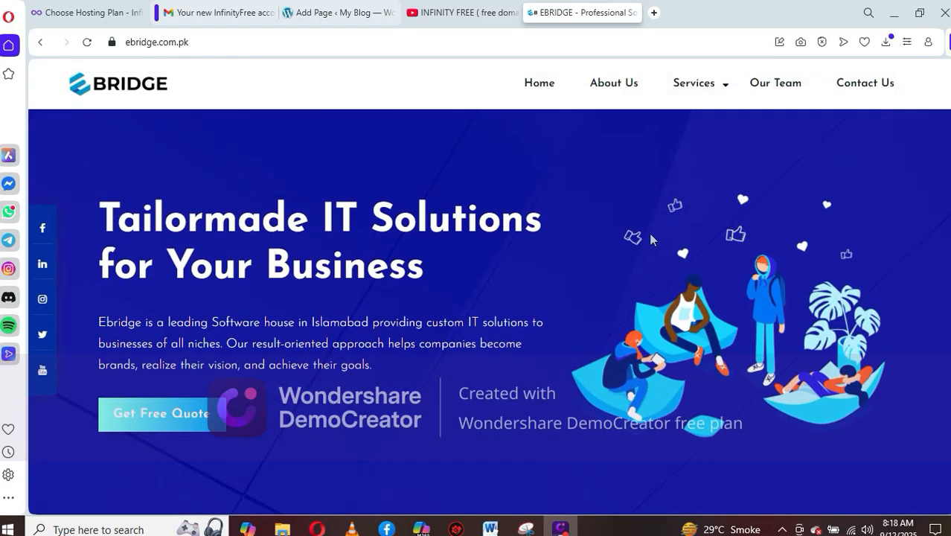
left_click(654, 12)
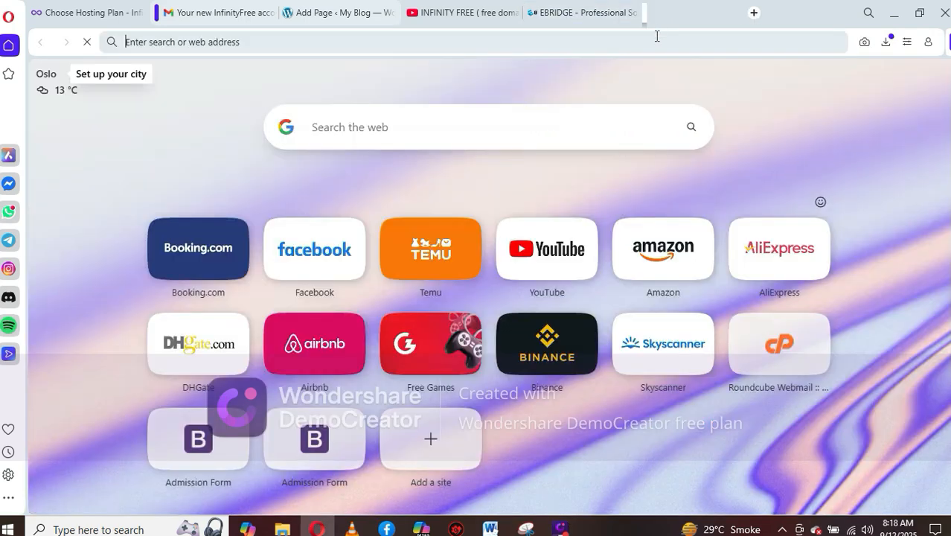
type("www.e")
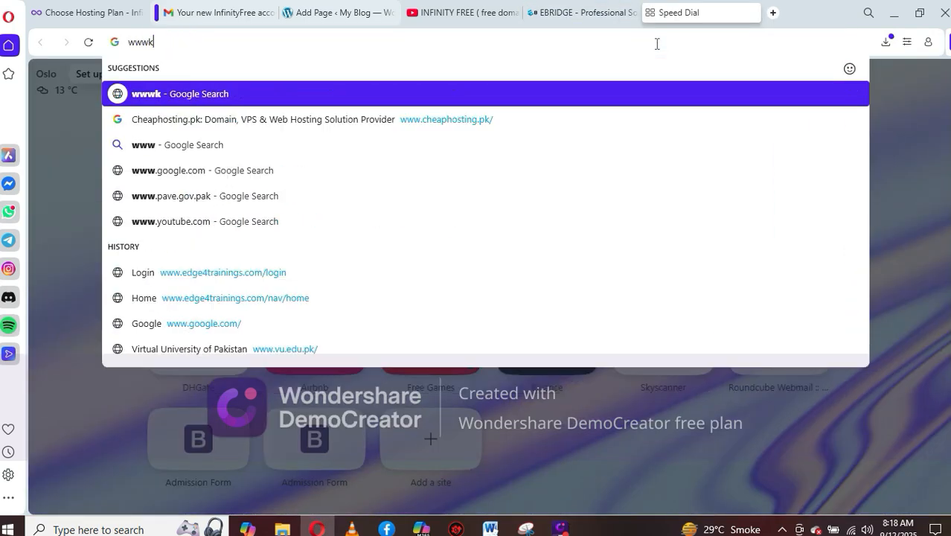
type("d")
key("Return")
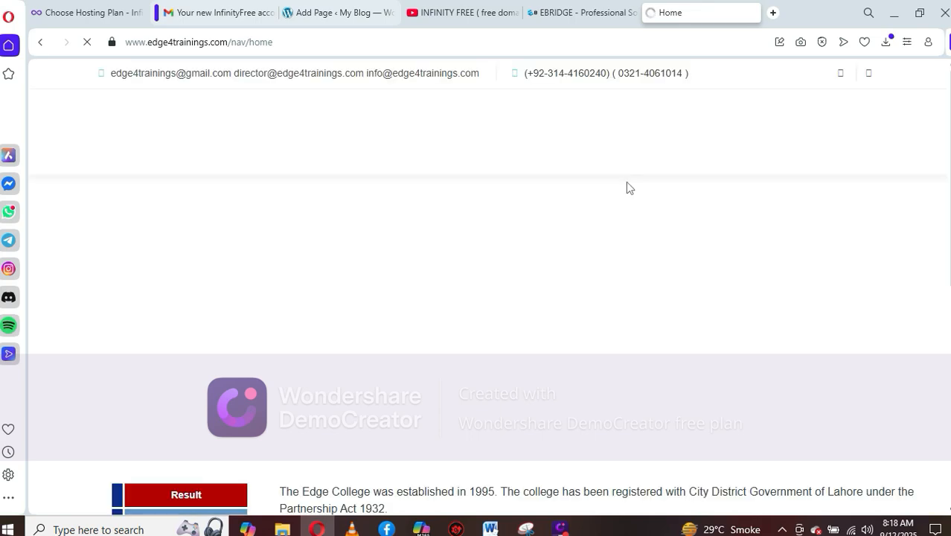
scroll(605, 195, "down", 3)
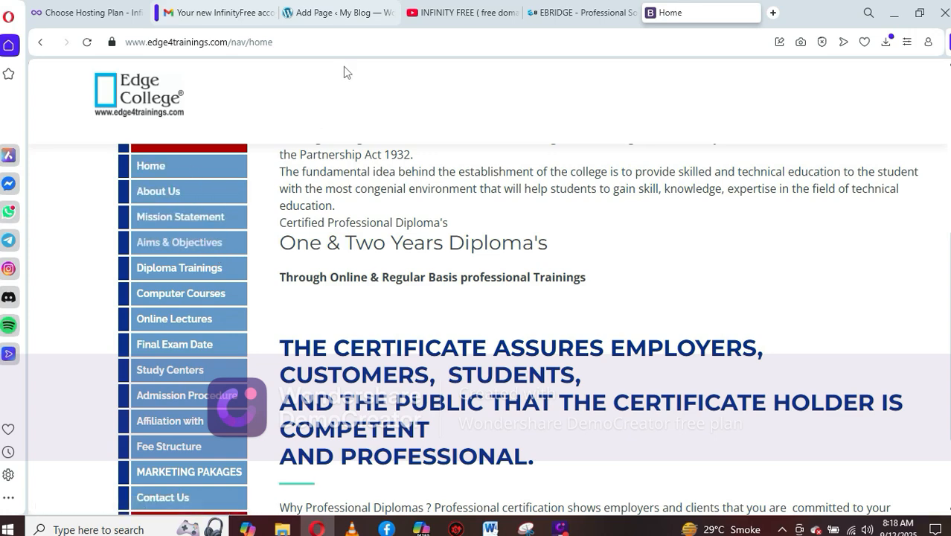
Return to the new WordPress page, dismiss the starter pattern chooser, and title the page ABOUT US
left_click(335, 15)
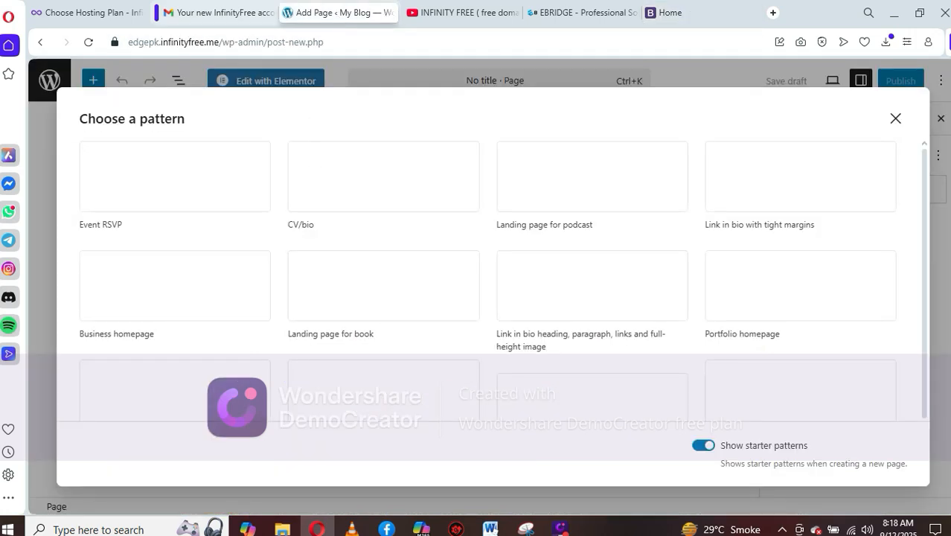
left_click(894, 120)
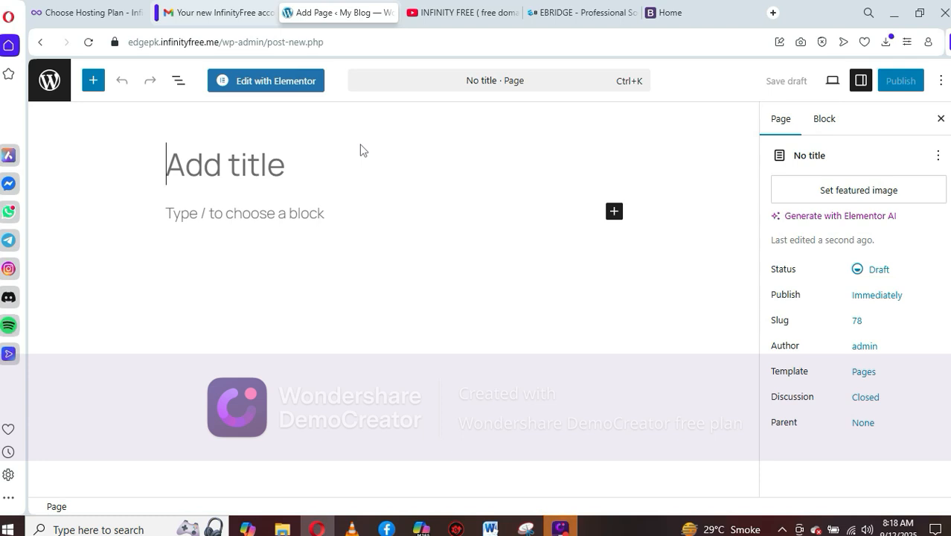
type("h")
key("BackSpace")
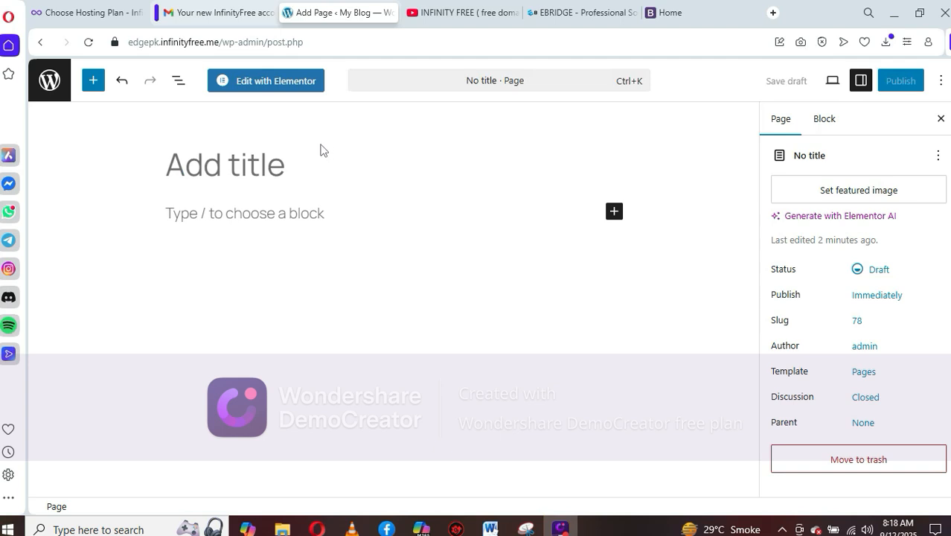
left_click(297, 162)
type("ABOUT US")
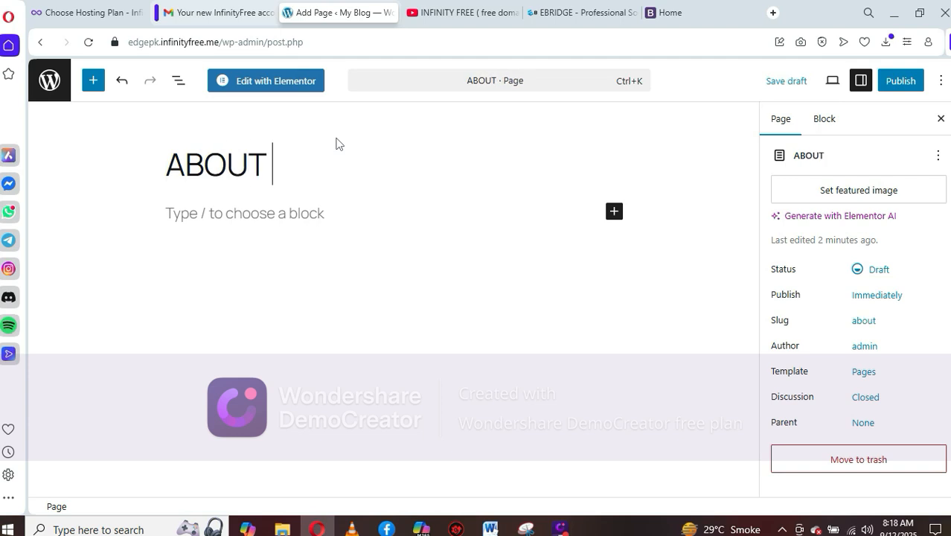
left_click(326, 211)
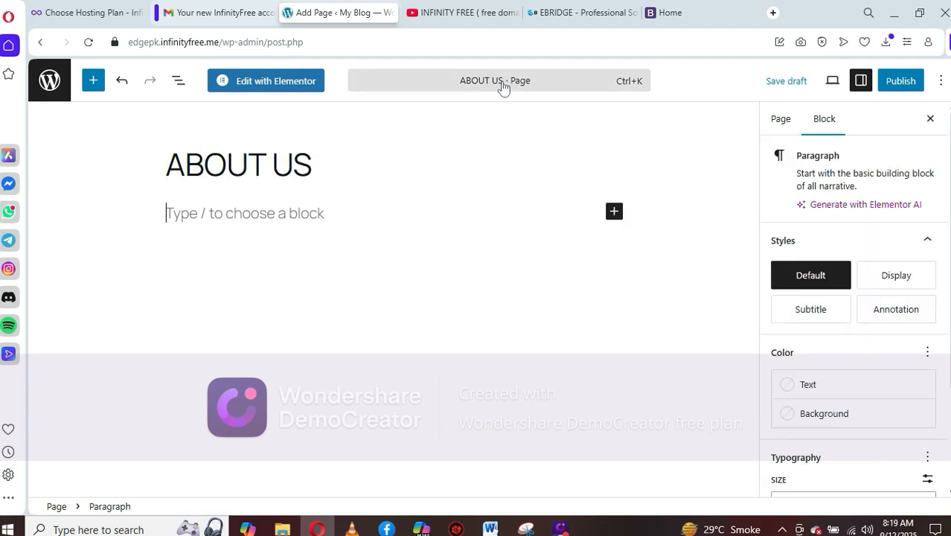
Open the About Us page of the Edge College site and copy all the text below its heading
left_click(681, 16)
scroll(354, 281, "down", 3)
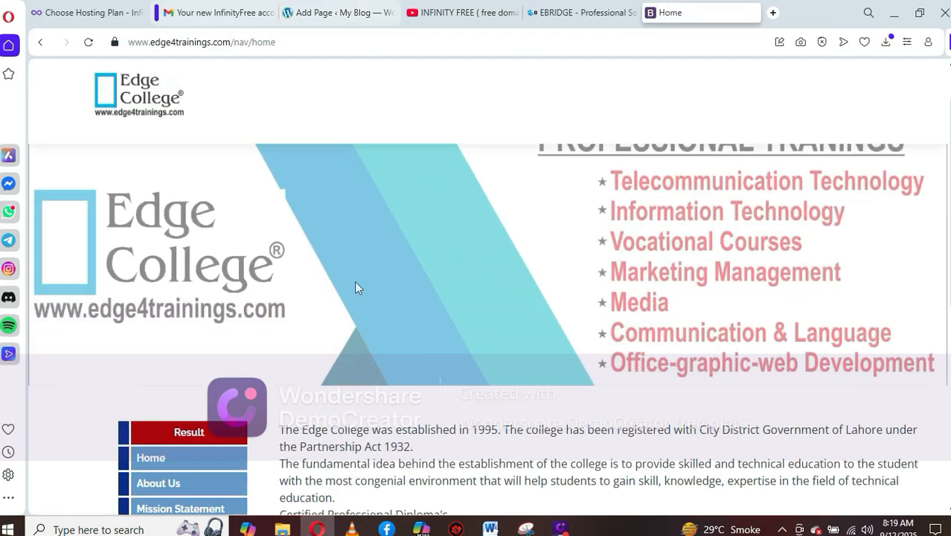
left_click(155, 339)
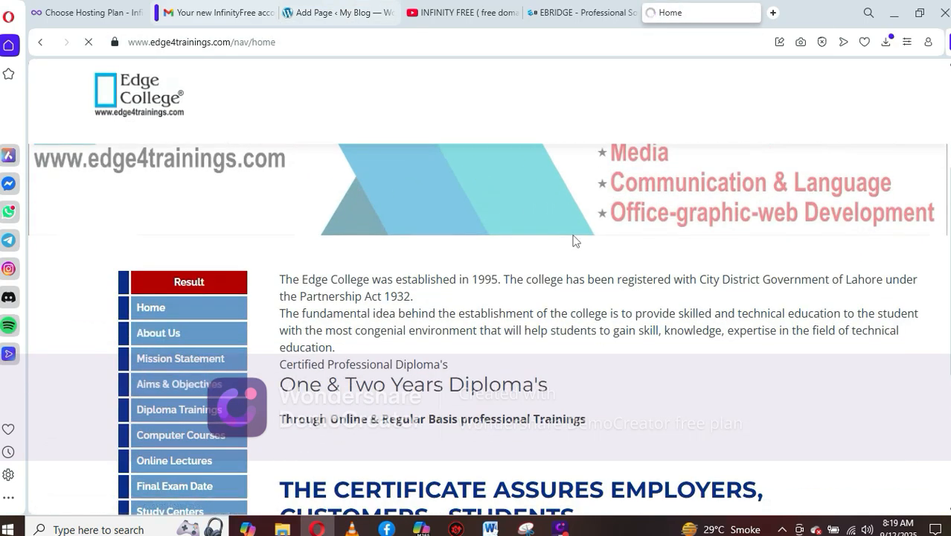
scroll(573, 240, "down", 5)
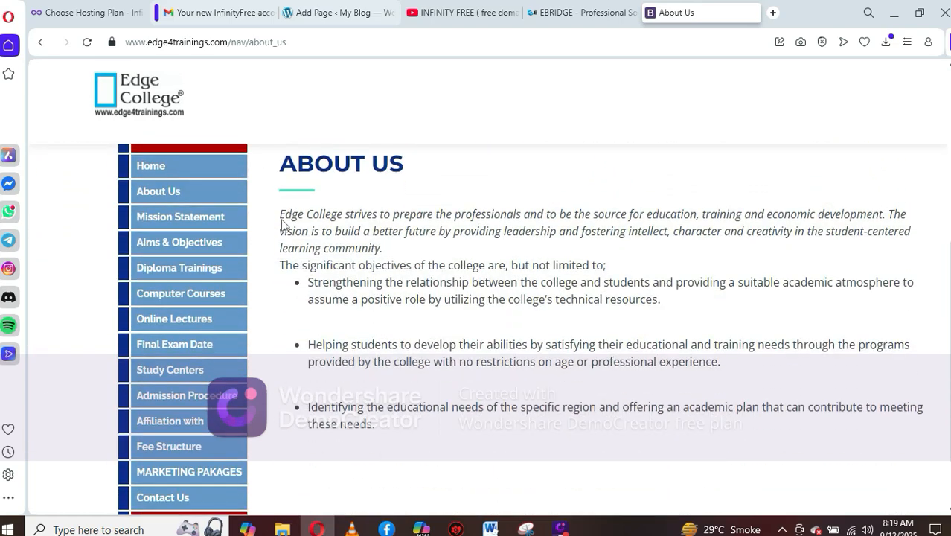
left_click_drag(282, 214, 430, 433)
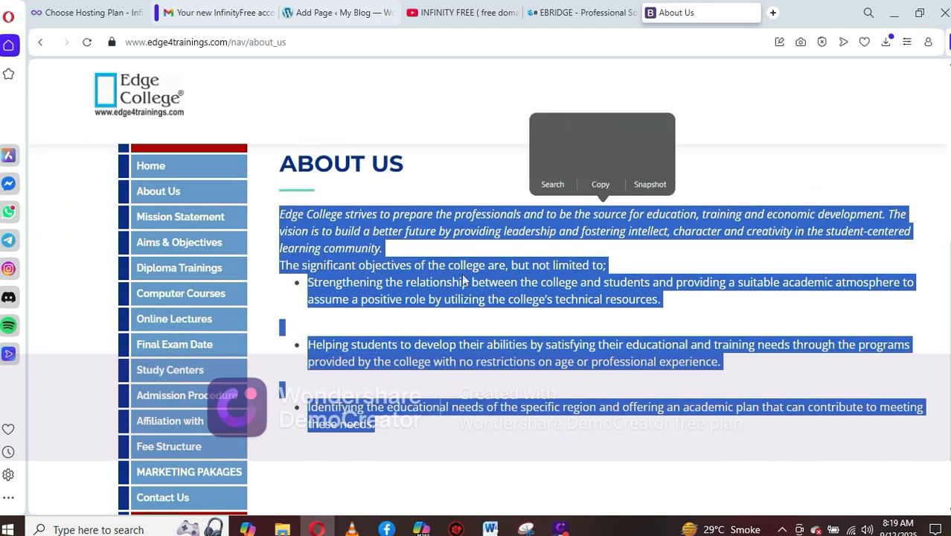
key("ctrl+c")
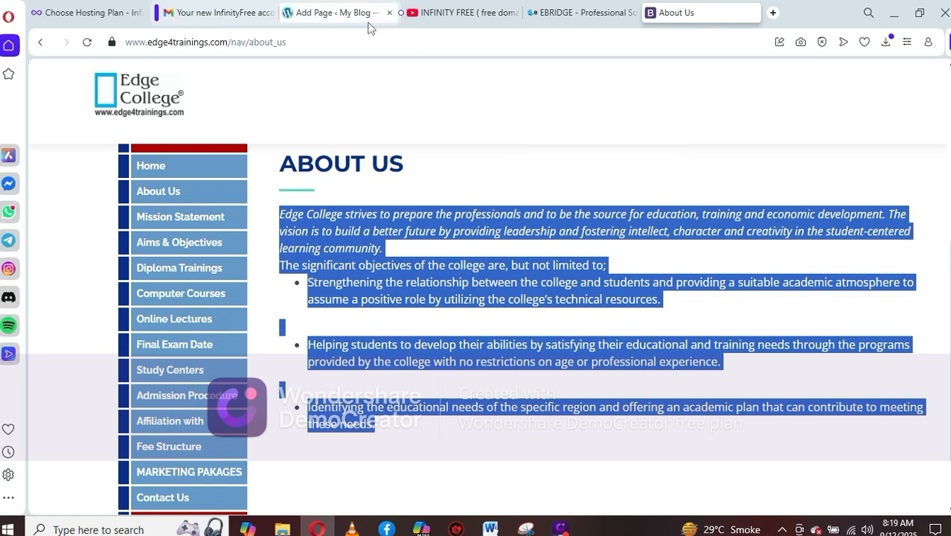
Paste the copied Edge College text into the body of the WordPress ABOUT US page and publish the page
left_click(337, 13)
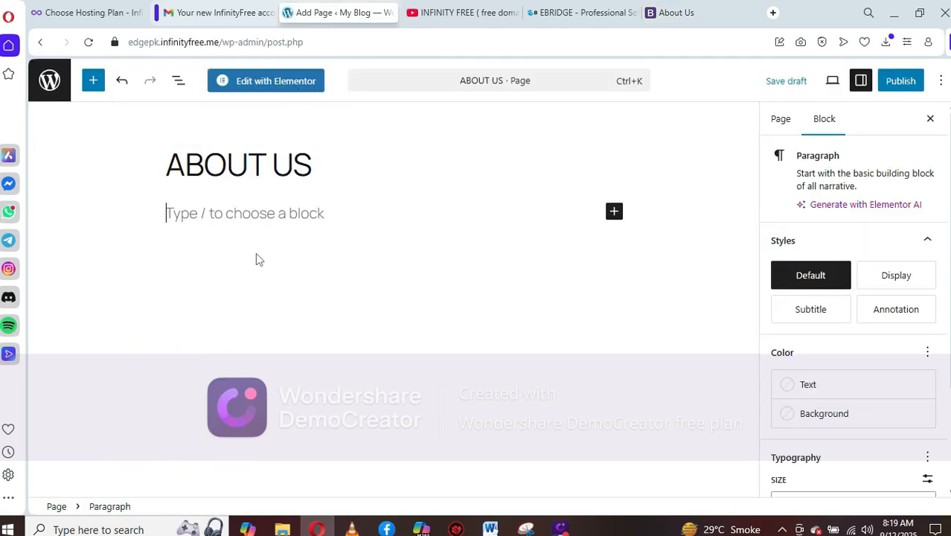
key("ctrl+v")
scroll(486, 224, "up", 4)
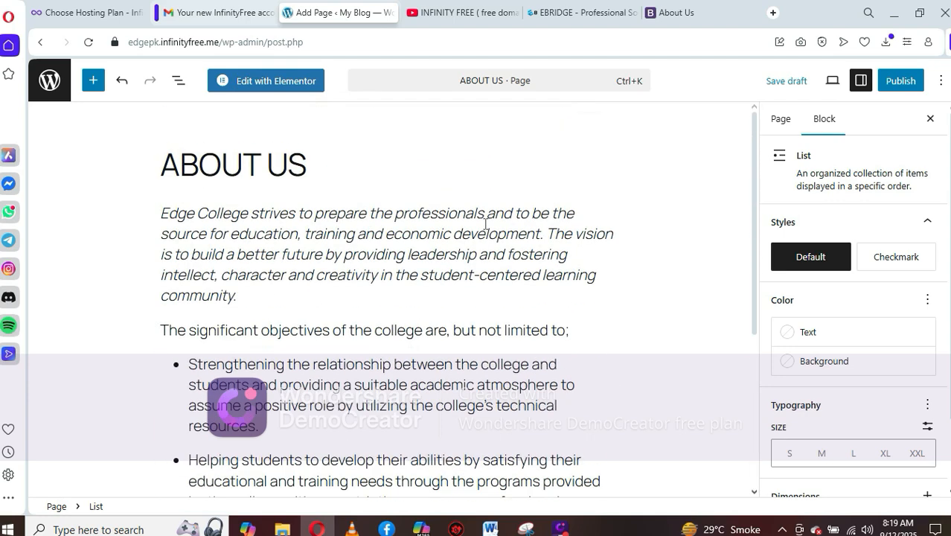
left_click(903, 82)
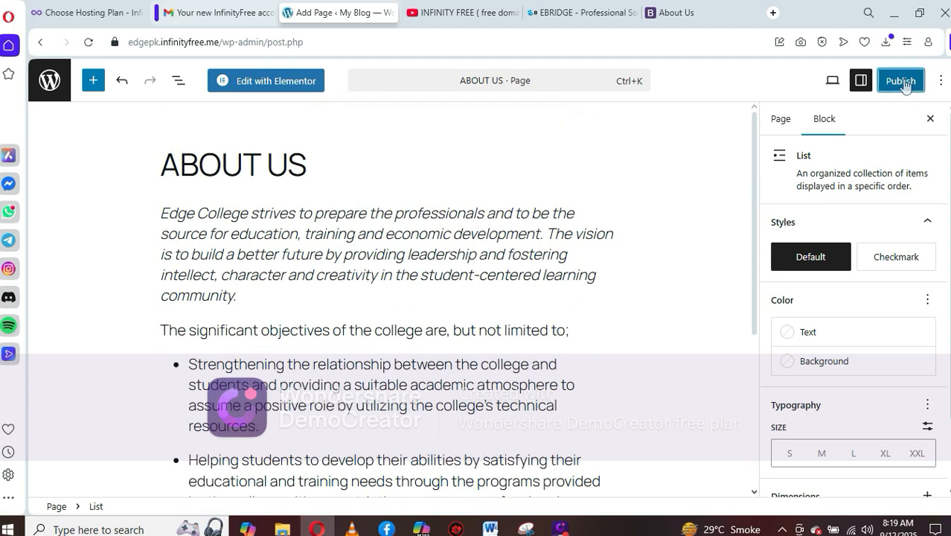
left_click(902, 82)
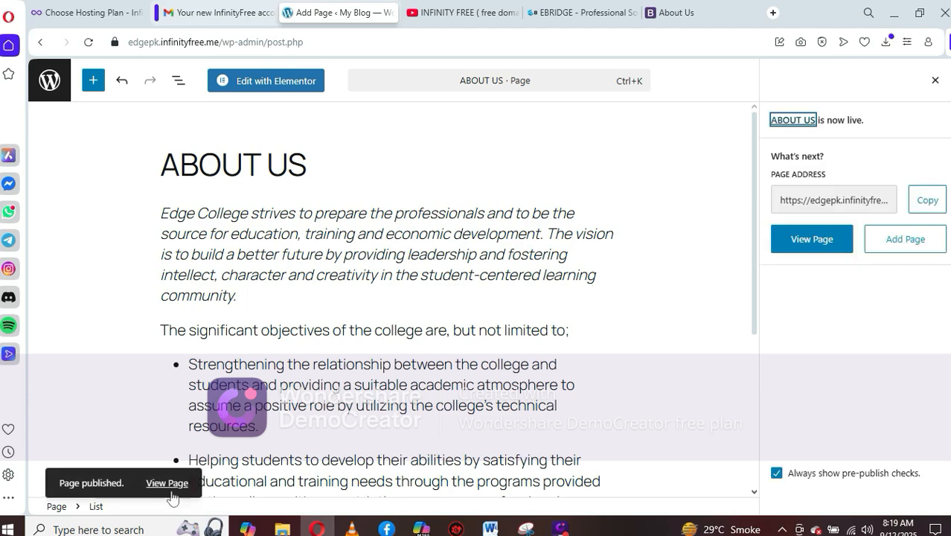
View the published ABOUT US page and open the Mission Statement page of the Edge College site
left_click(170, 492)
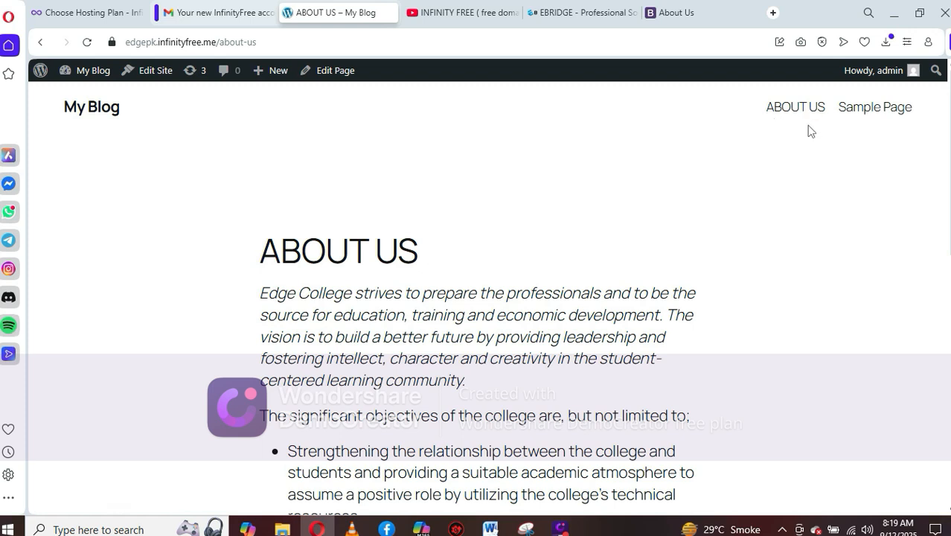
left_click(682, 13)
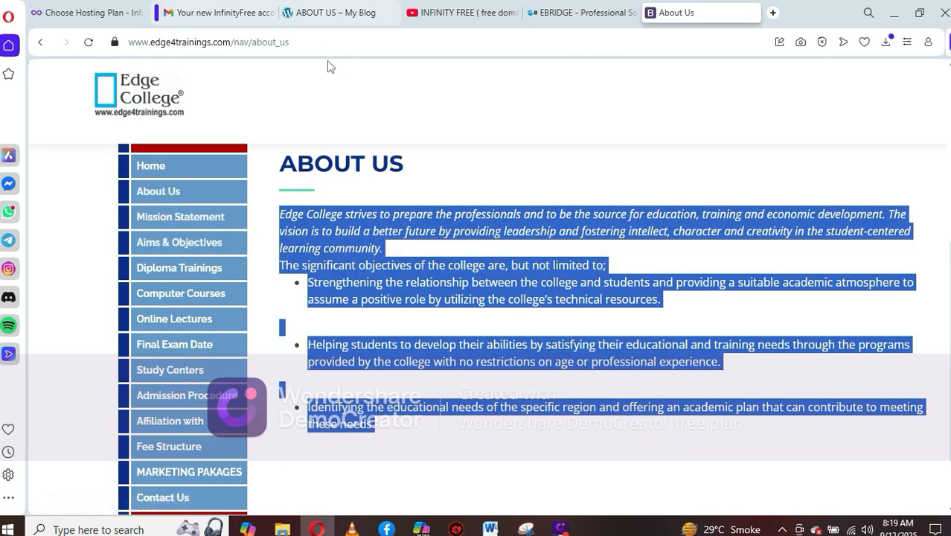
left_click(180, 216)
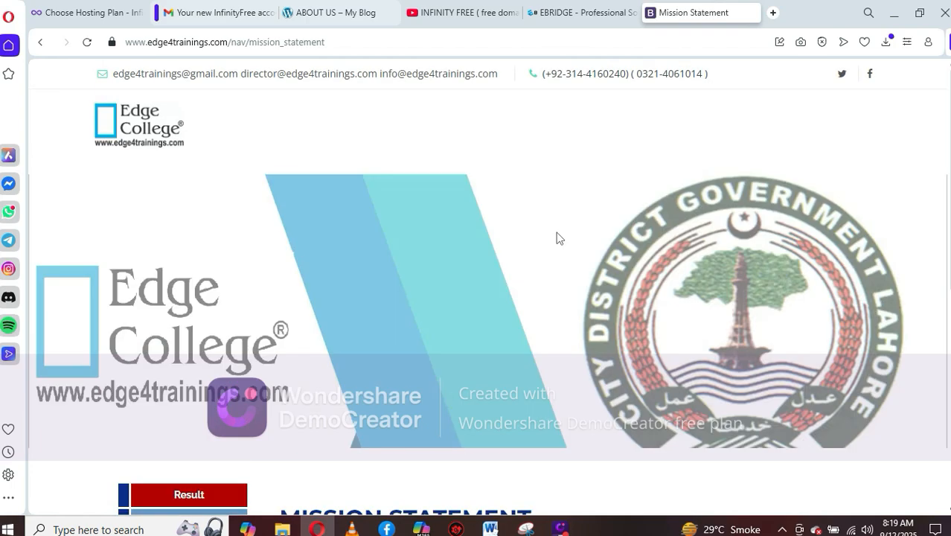
scroll(559, 235, "down", 3)
scroll(560, 237, "down", 1)
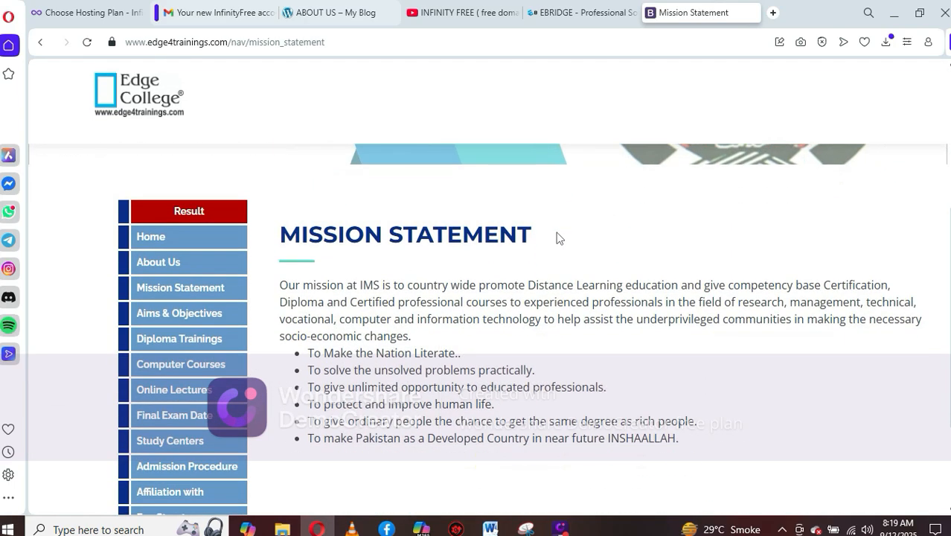
Return to the WordPress dashboard, add a new page, and dismiss the starter pattern chooser
left_click(339, 15)
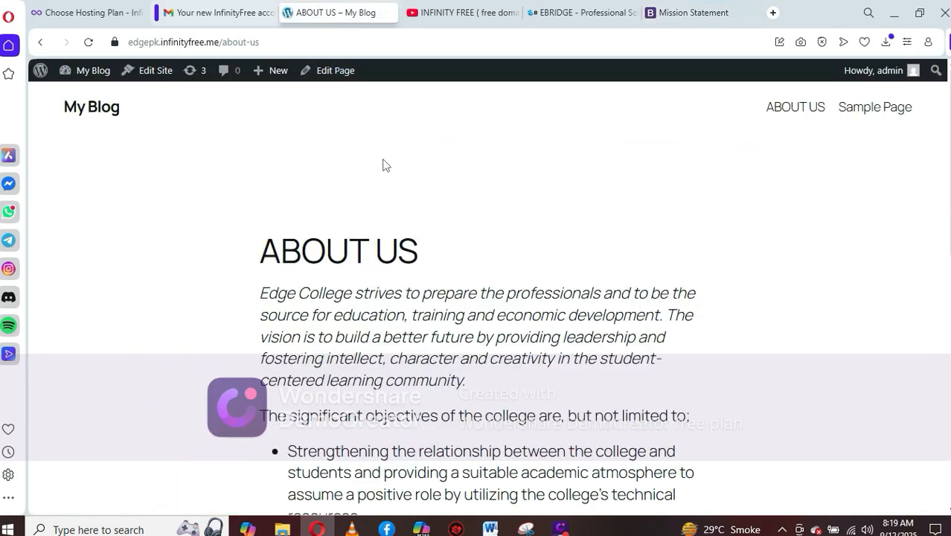
mouse_move(81, 73)
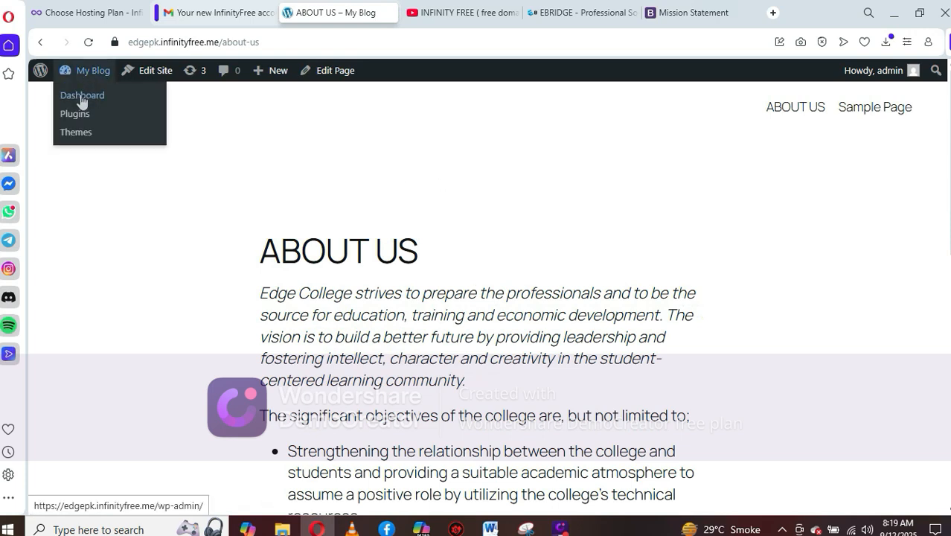
left_click(80, 94)
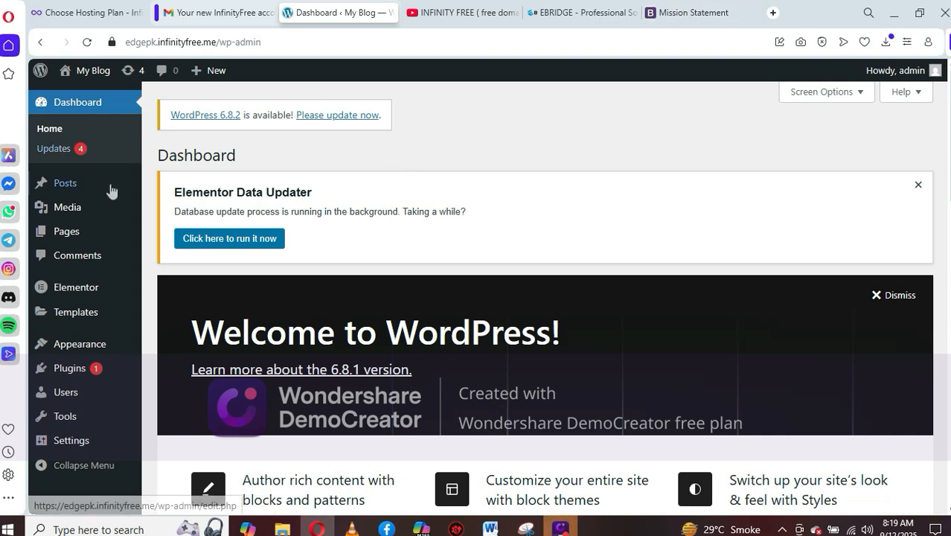
mouse_move(92, 288)
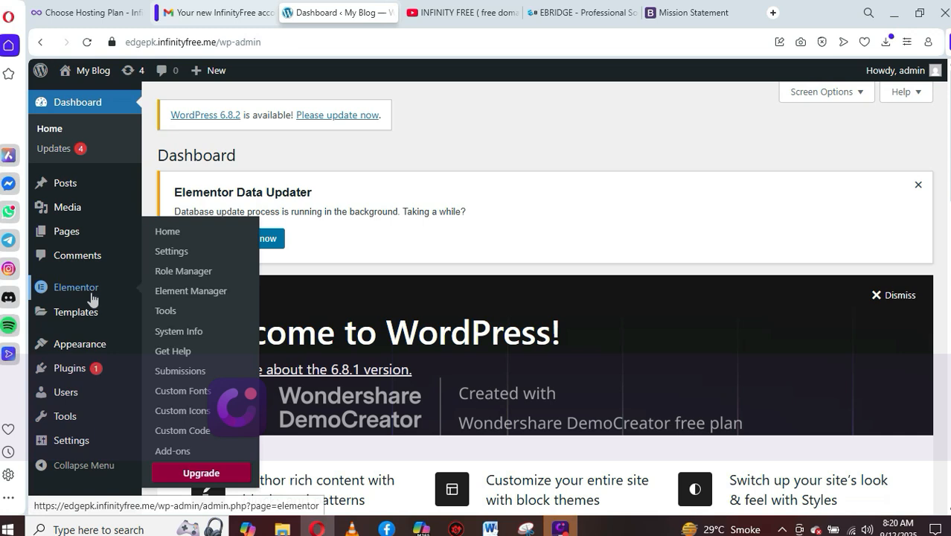
mouse_move(82, 190)
mouse_move(85, 231)
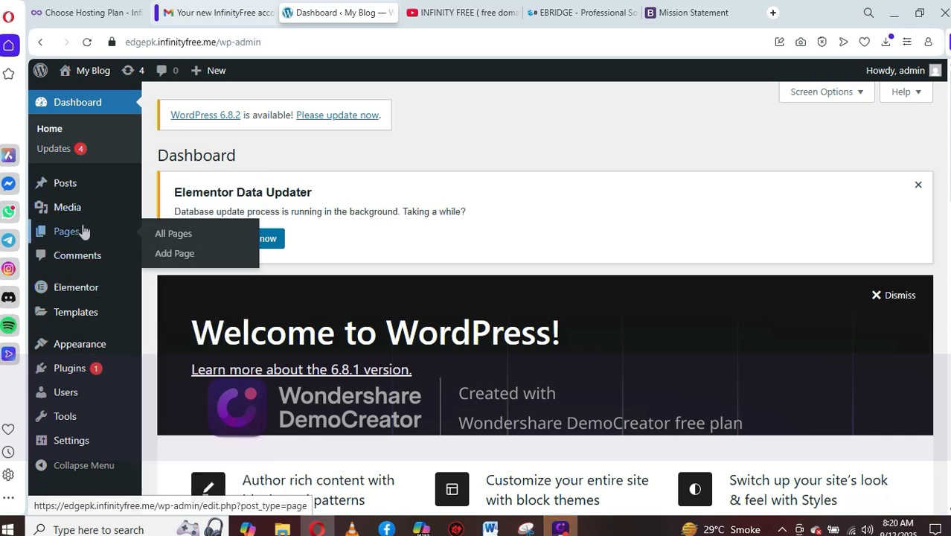
left_click(172, 251)
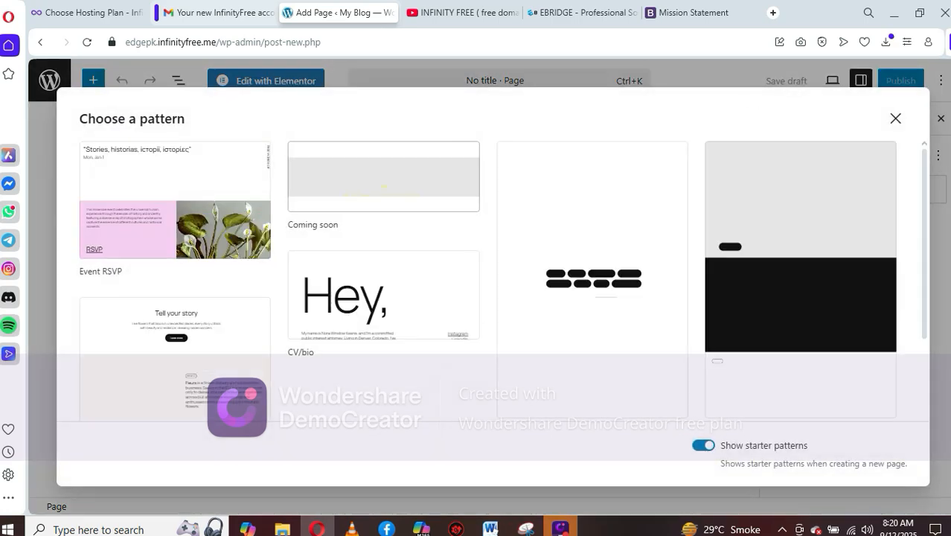
left_click(896, 119)
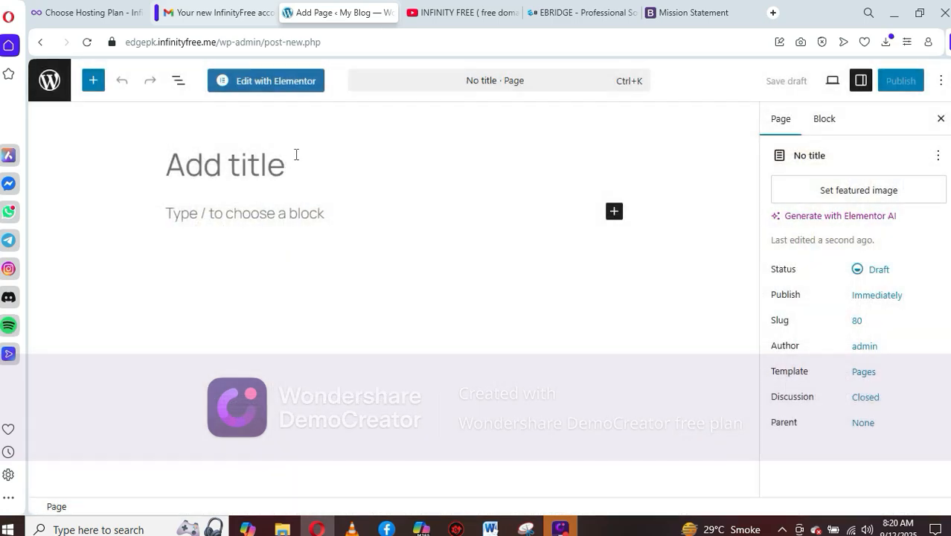
Title the new WordPress page MISSION STATEMENT
type("MISSON6")
key("BackSpace")
key("BackSpace")
key("BackSpace")
key("BackSpace")
type("ION6")
key("BackSpace")
type("ST")
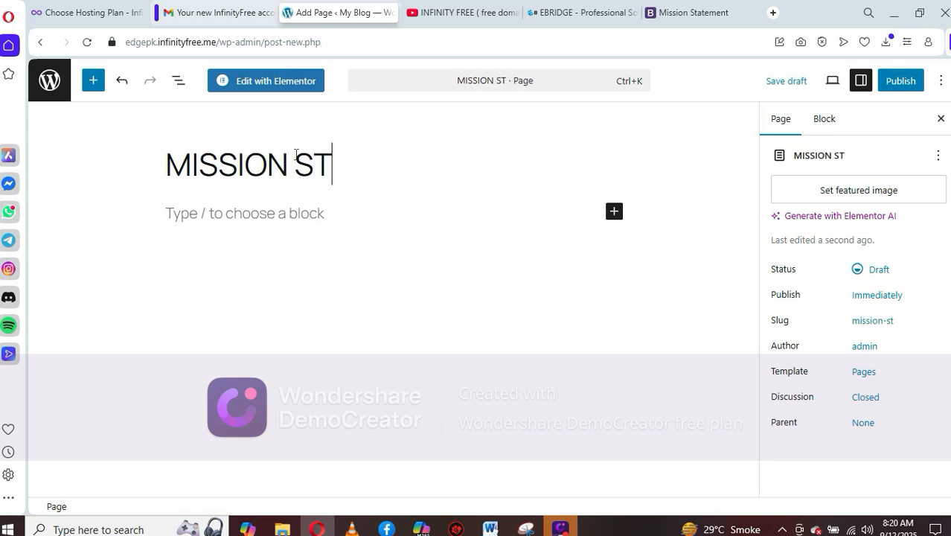
key("BackSpace")
type("TATEMEN6")
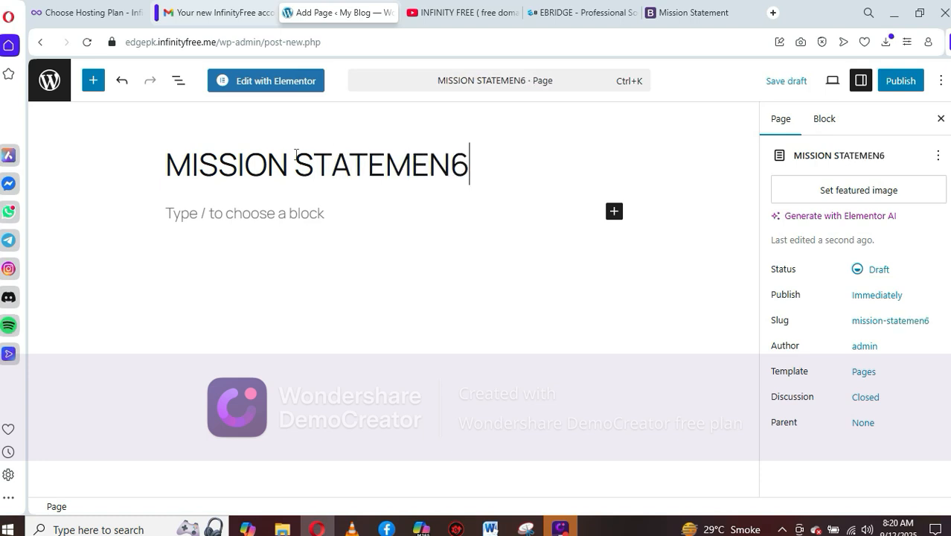
key("BackSpace")
type("TEMENT")
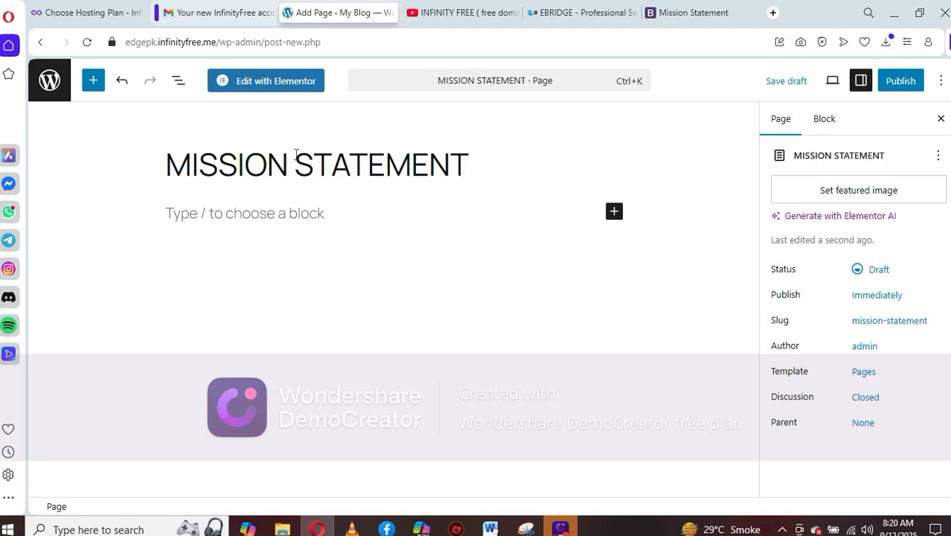
Copy the mission paragraph and its full bulleted list from the Mission Statement page of the Edge College site
left_click(211, 221)
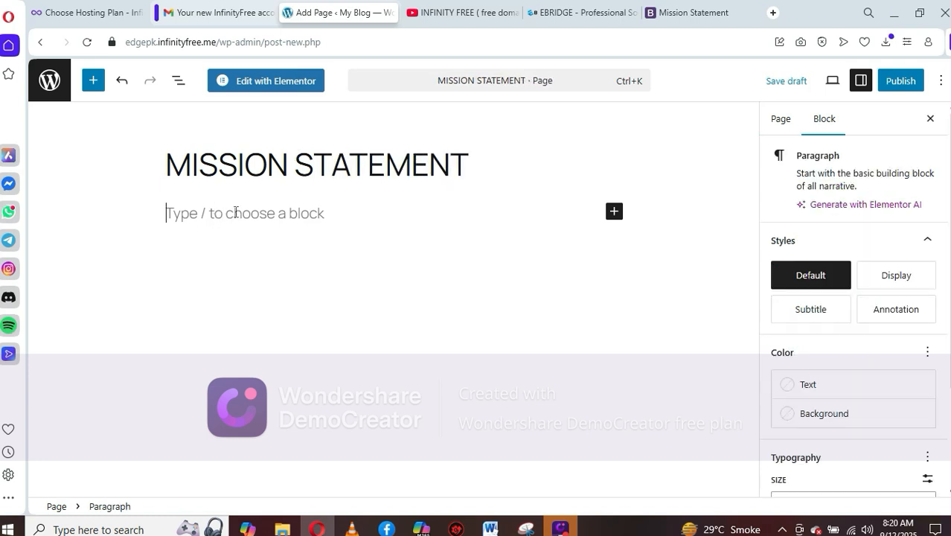
left_click(696, 15)
left_click_drag(279, 285, 718, 456)
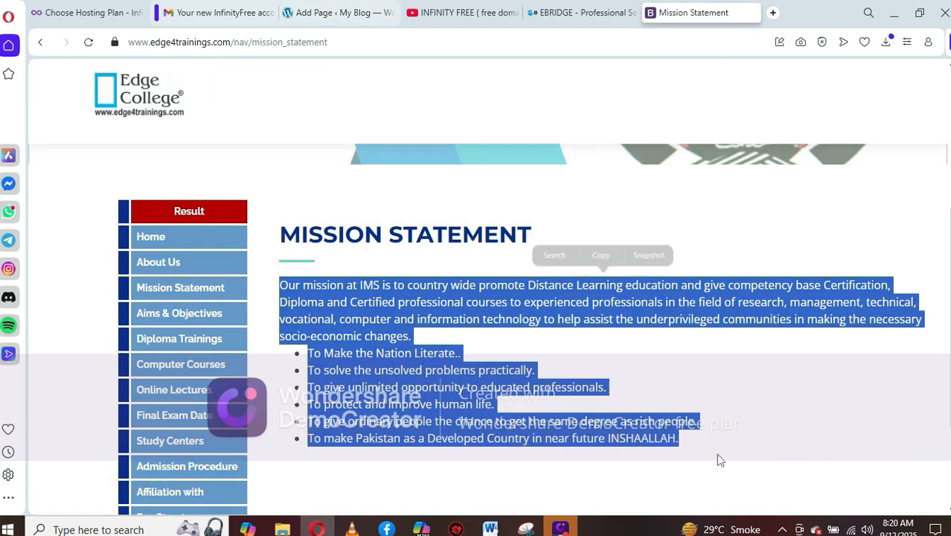
left_click(601, 254)
Publish the WordPress MISSION STATEMENT page with the copied Edge College text pasted as its body, and view the live page
left_click(335, 13)
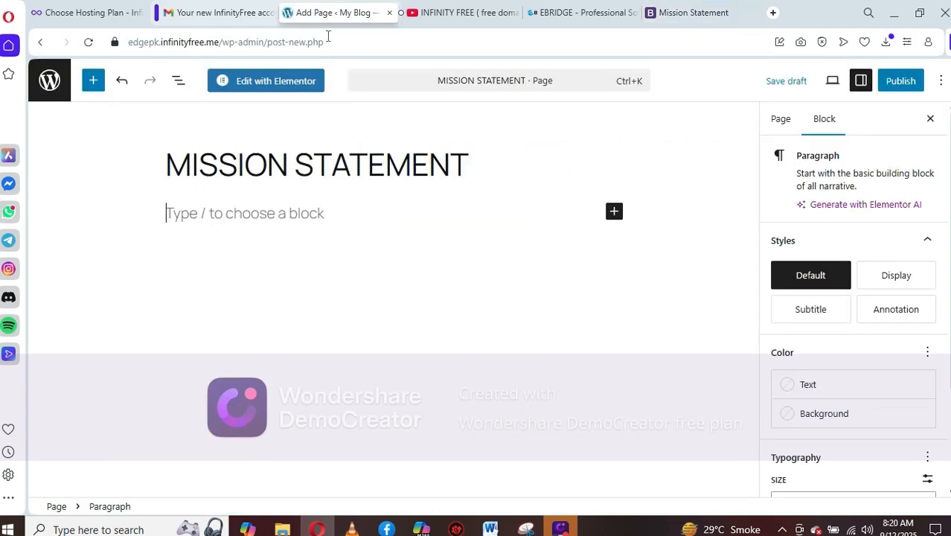
key("ctrl+v")
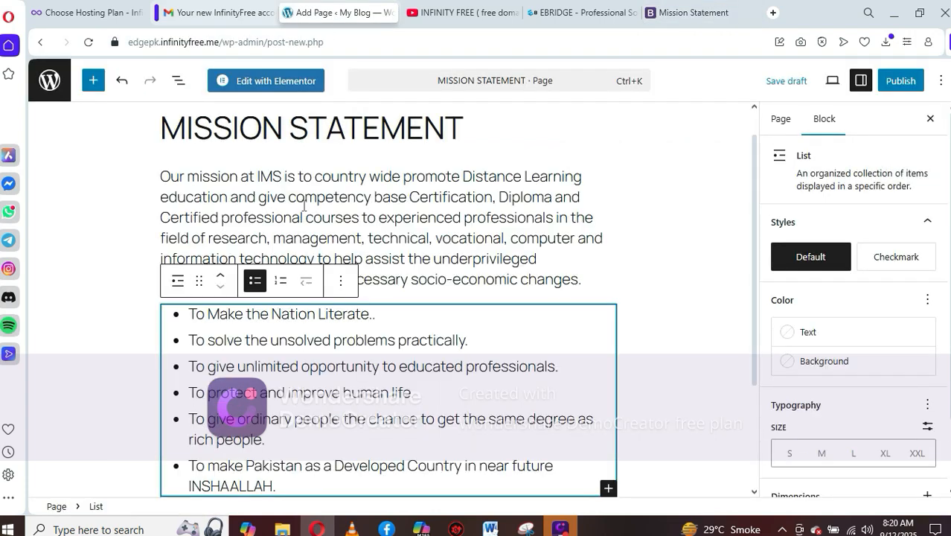
left_click(905, 80)
left_click(905, 81)
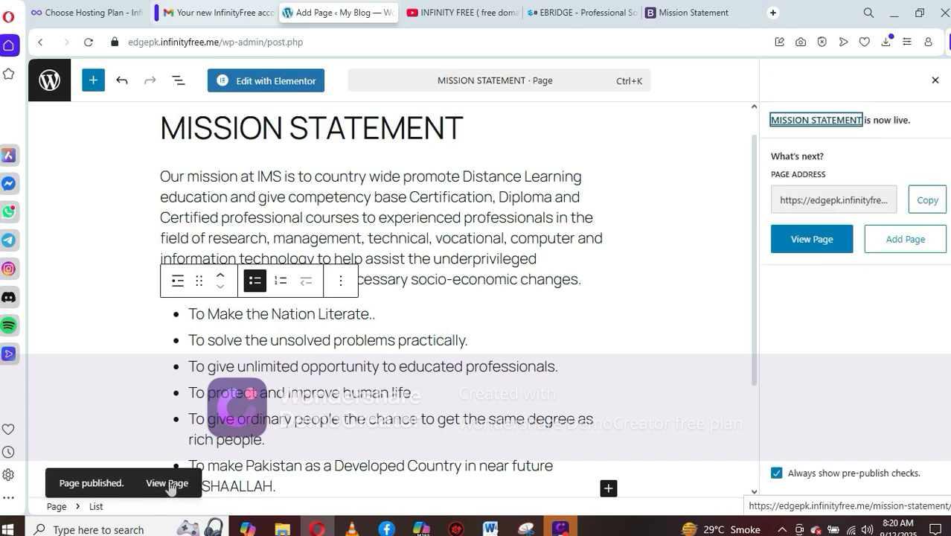
left_click(166, 483)
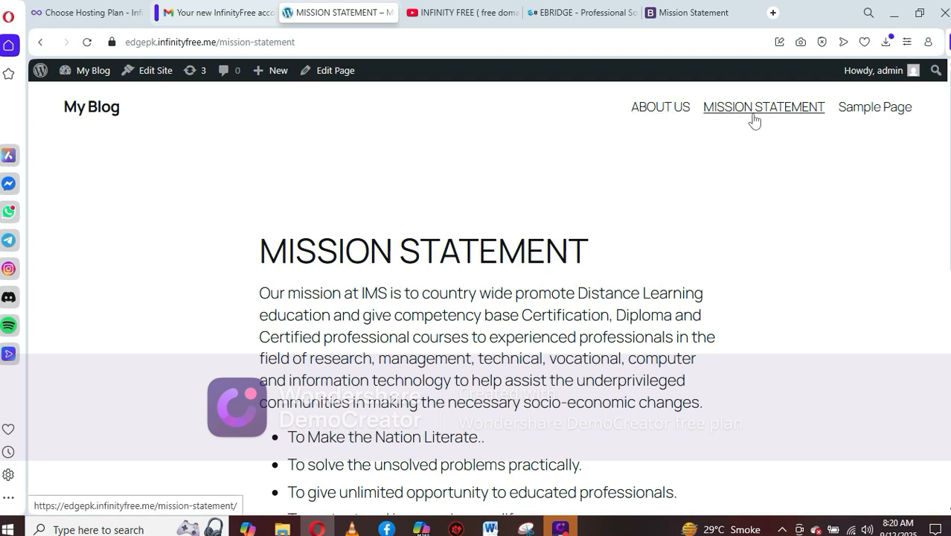
Go back to the WordPress dashboard from the live site and add another new page
left_click(678, 13)
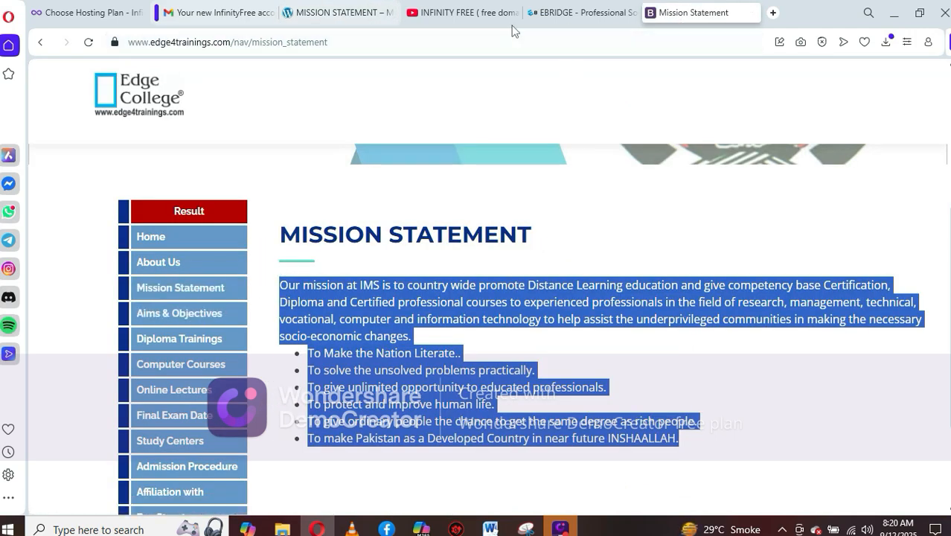
left_click(340, 15)
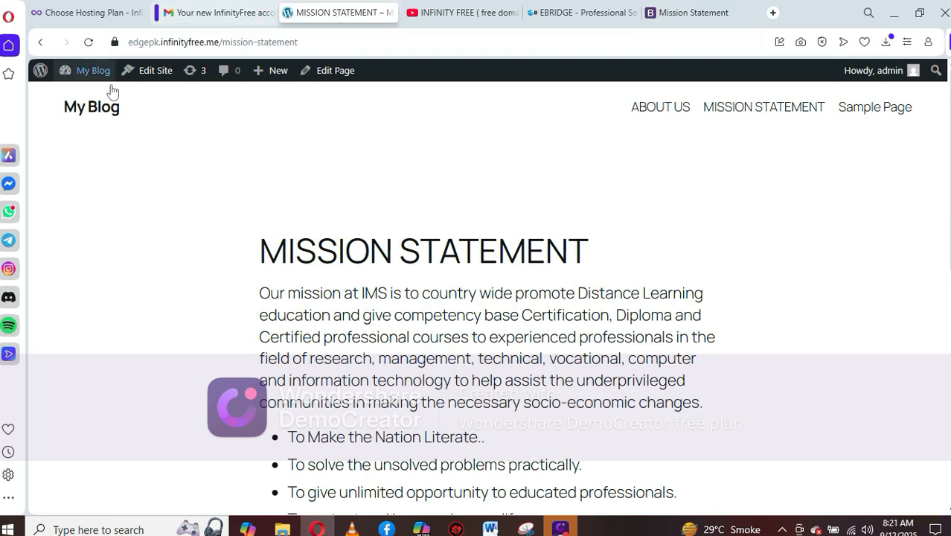
mouse_move(97, 78)
left_click(82, 102)
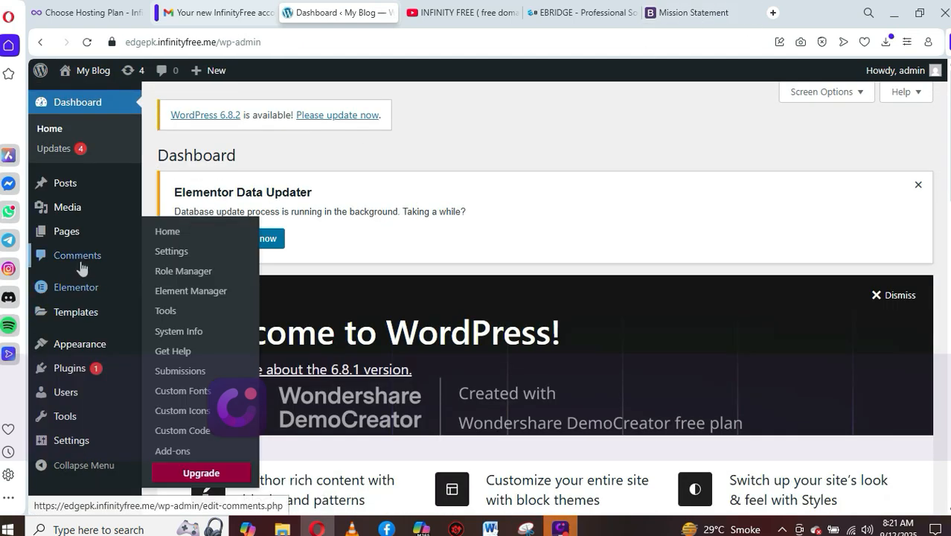
left_click(180, 255)
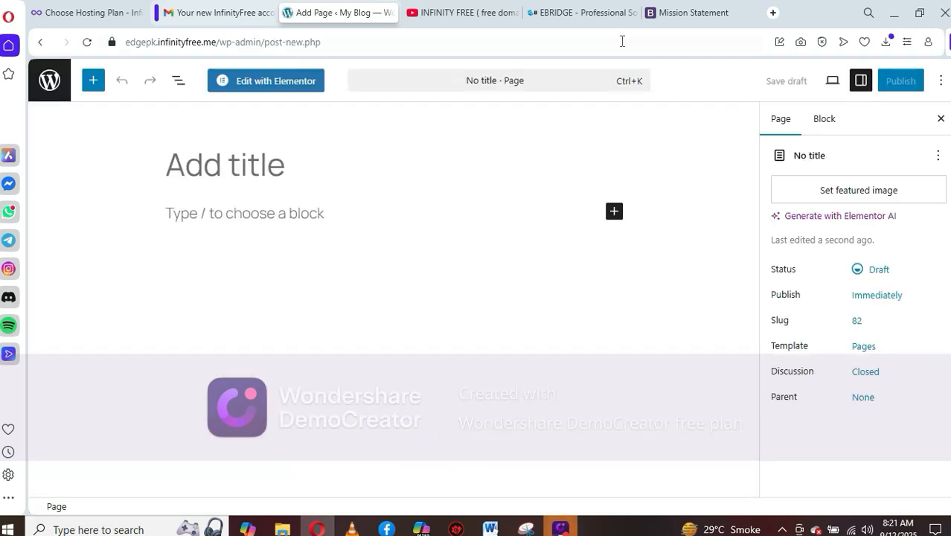
Open the Aims & Objectives page of the Edge College site and view its text
left_click(657, 15)
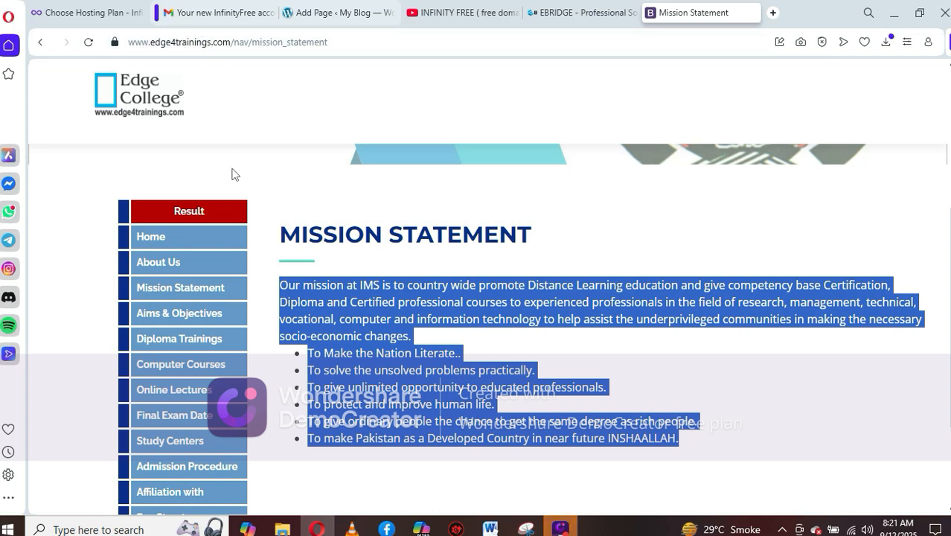
left_click(178, 314)
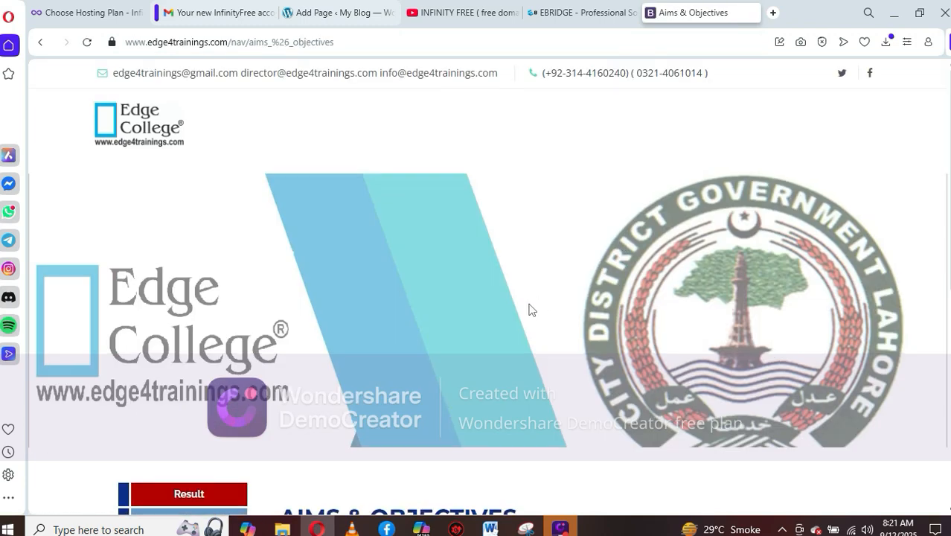
scroll(528, 307, "down", 3)
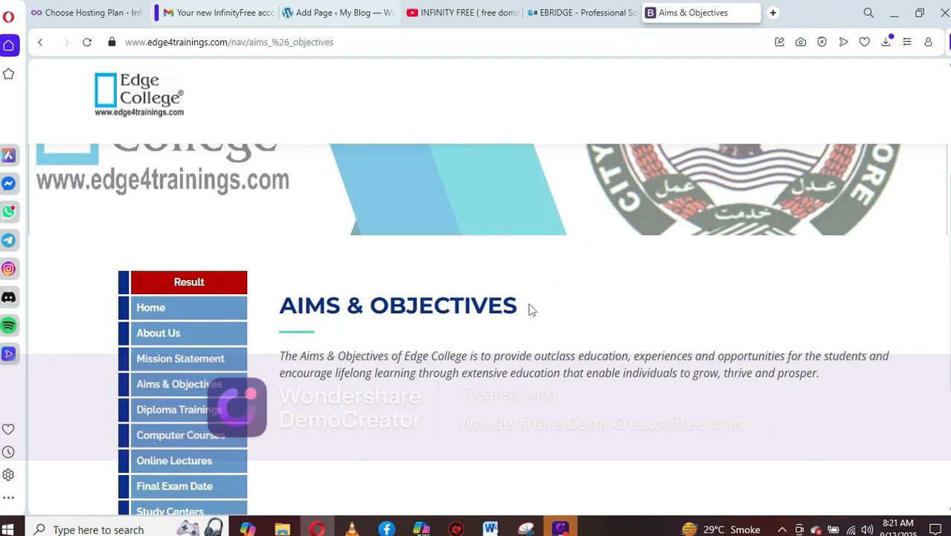
Return to the new WordPress page, dismiss the starter pattern chooser, and title the page AIMS & OBJECTIVES
left_click(373, 13)
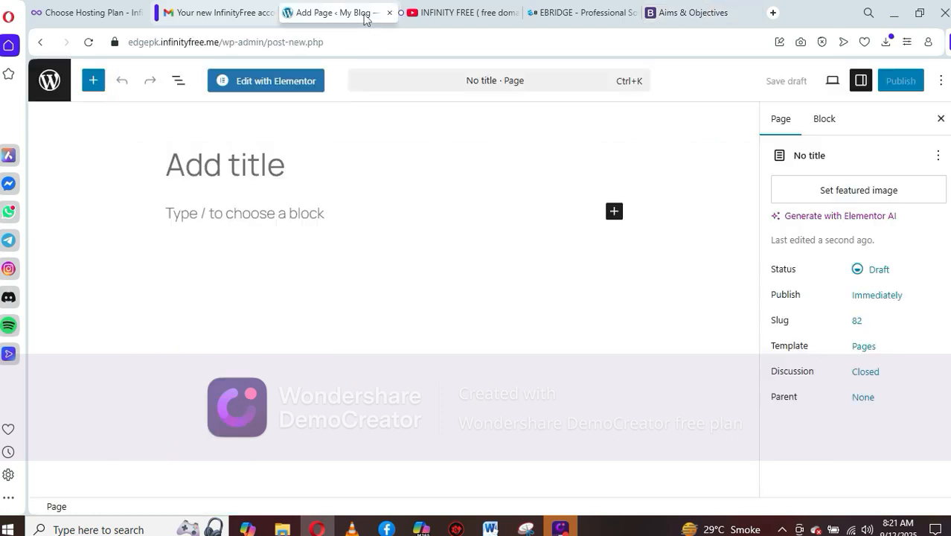
left_click(896, 119)
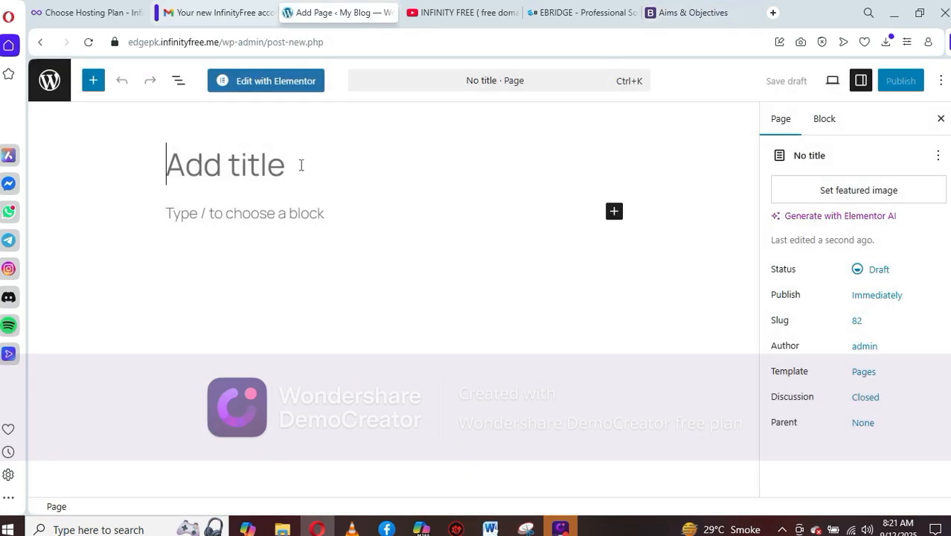
left_click(302, 166)
type("AM")
key("BackSpace")
type("IMS & OB5")
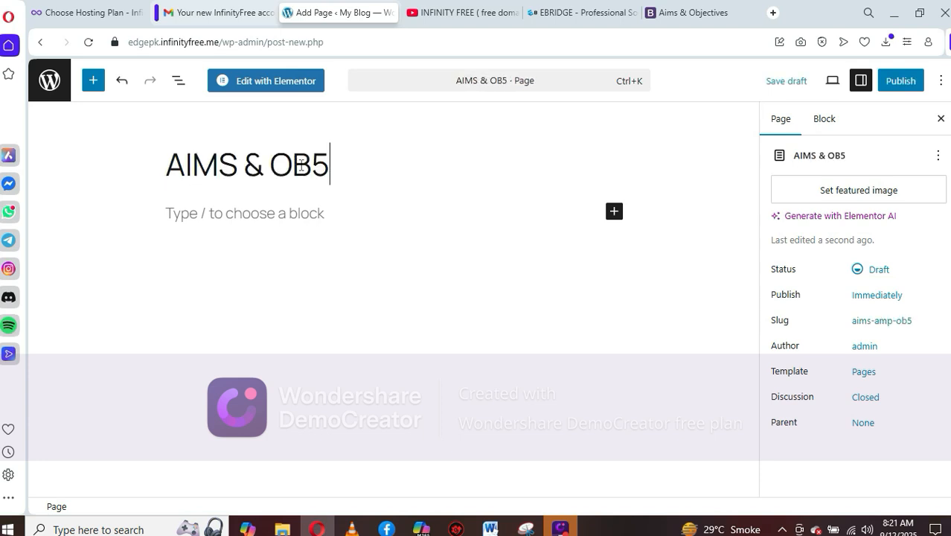
key("BackSpace")
type("JECTIVES")
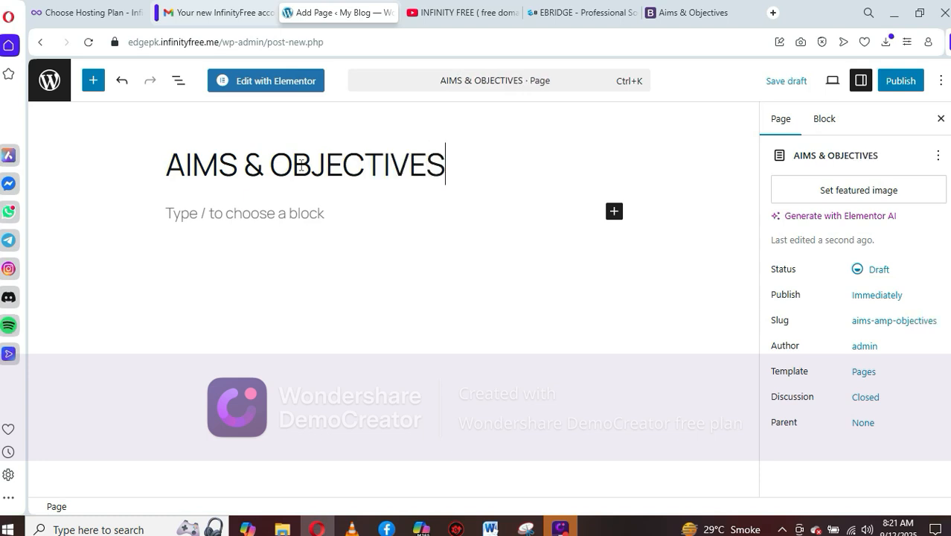
Copy the paragraph below the Aims & Objectives heading on the Edge College site for the new page's body
left_click(338, 213)
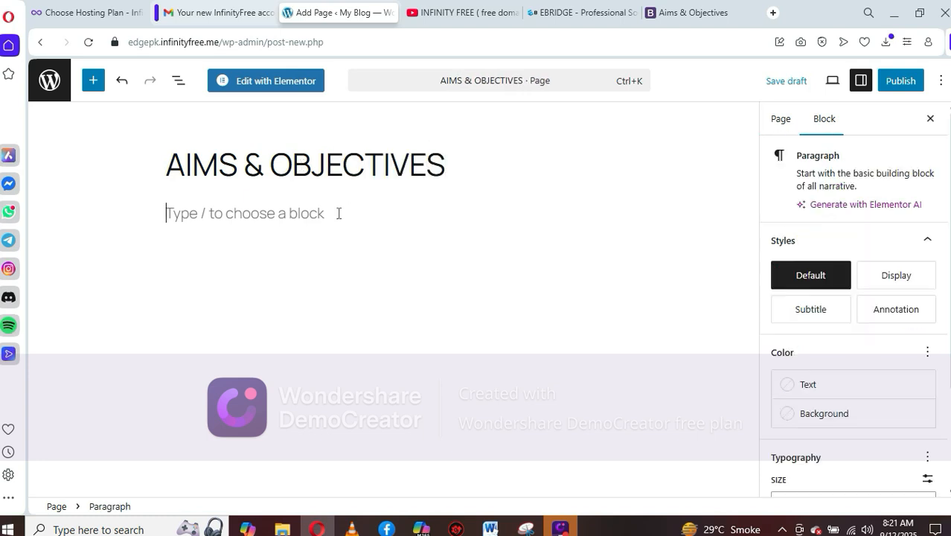
left_click(675, 15)
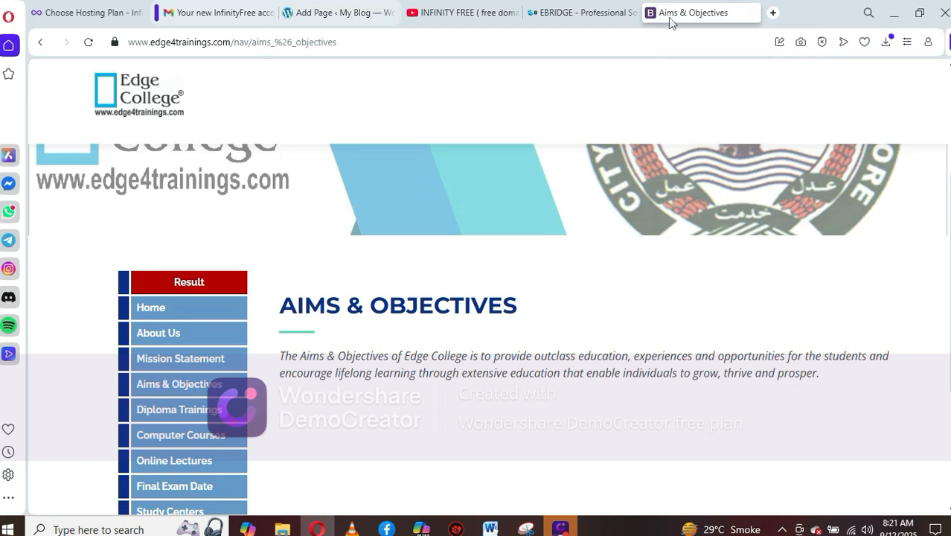
left_click_drag(281, 356, 435, 385)
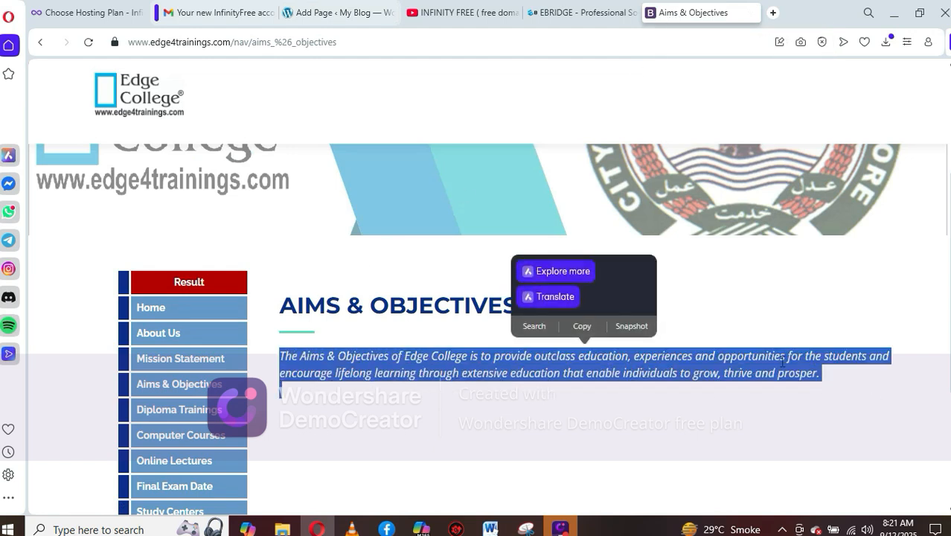
left_click(581, 328)
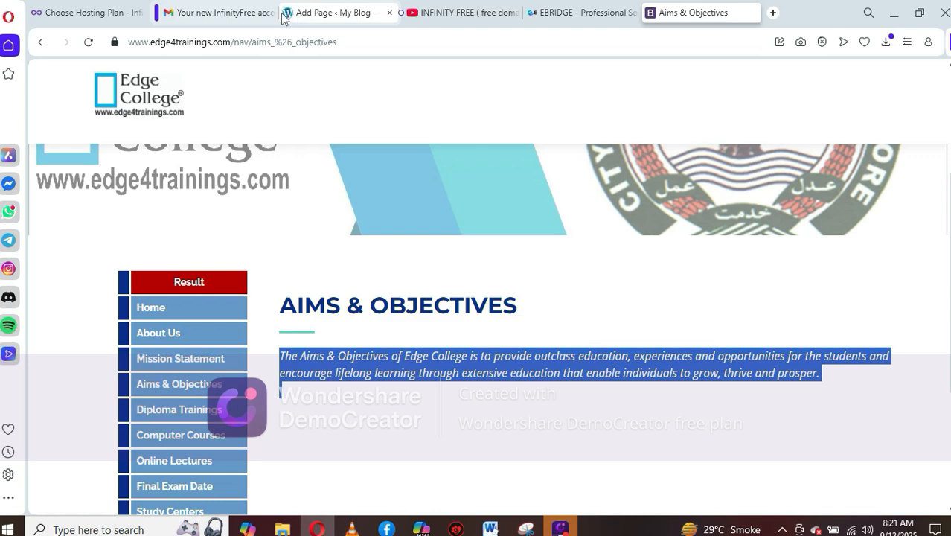
Paste the copied paragraph into the AIMS & OBJECTIVES page's body, publish the page and view it live
left_click(336, 16)
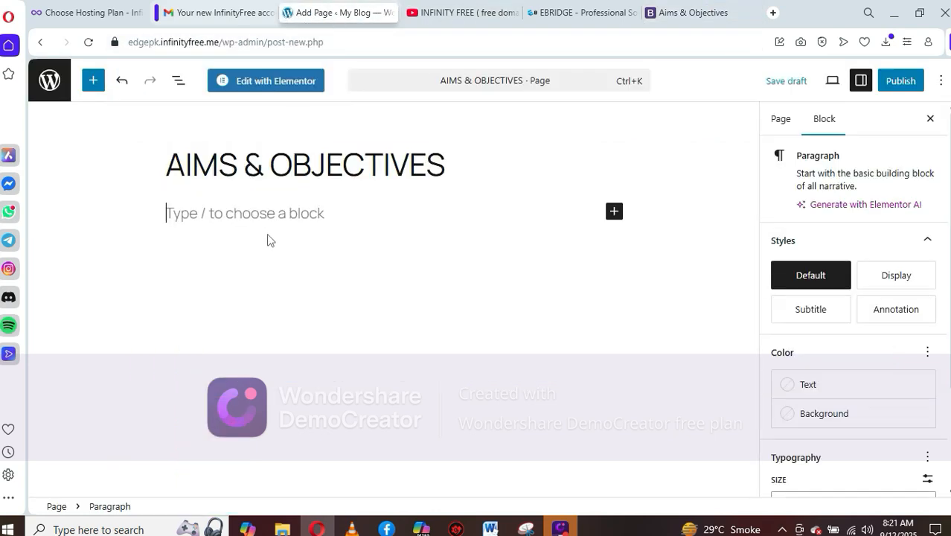
key("ctrl+v")
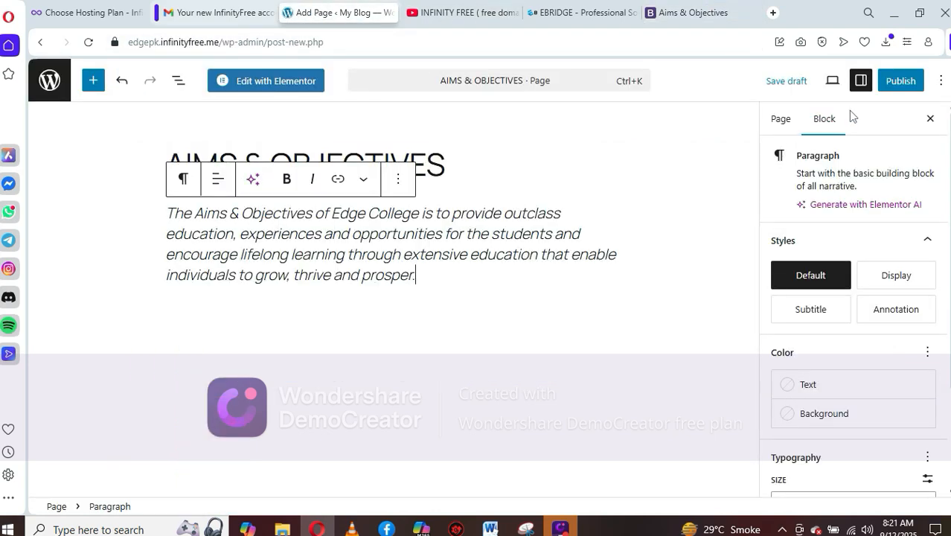
left_click(900, 80)
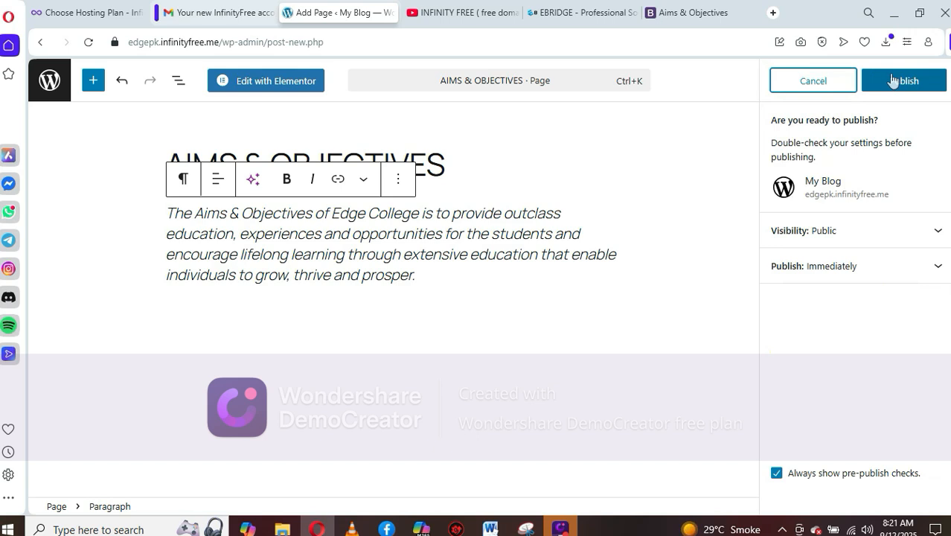
left_click(897, 80)
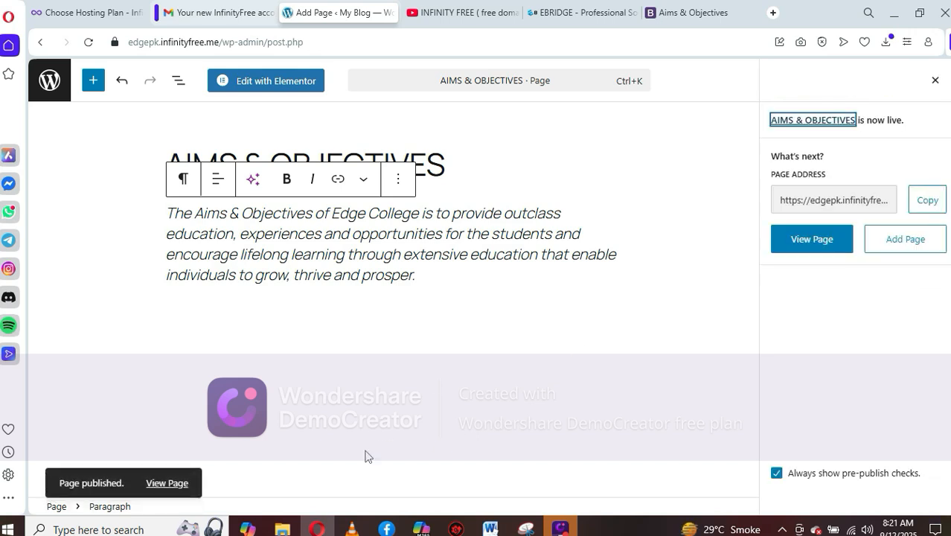
left_click(173, 485)
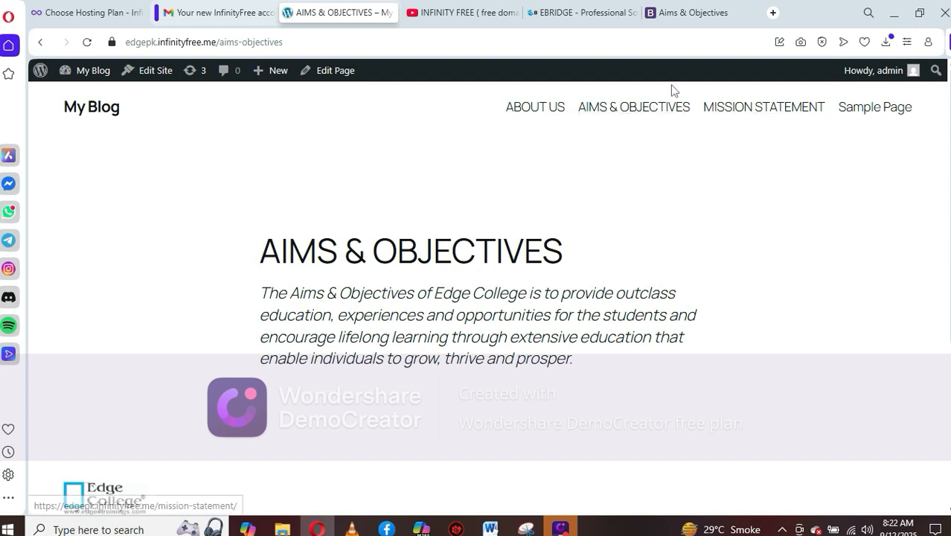
Open the Diploma Trainings page on the Edge College site, and add another new page from the WordPress dashboard
left_click(679, 16)
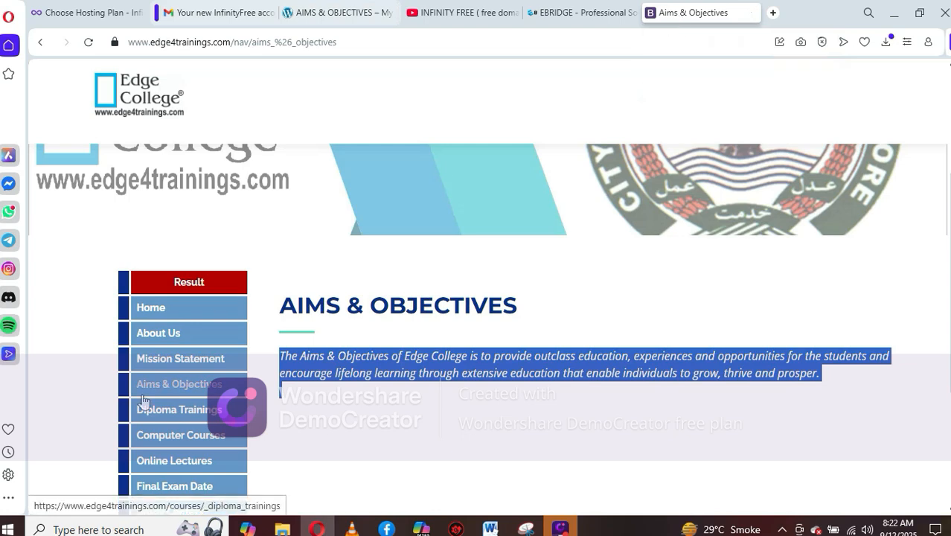
left_click(170, 411)
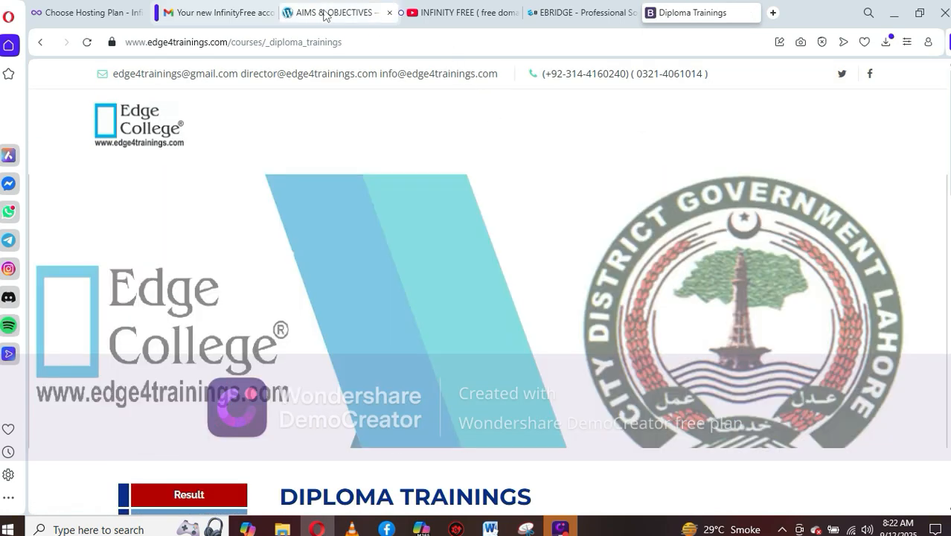
left_click(325, 13)
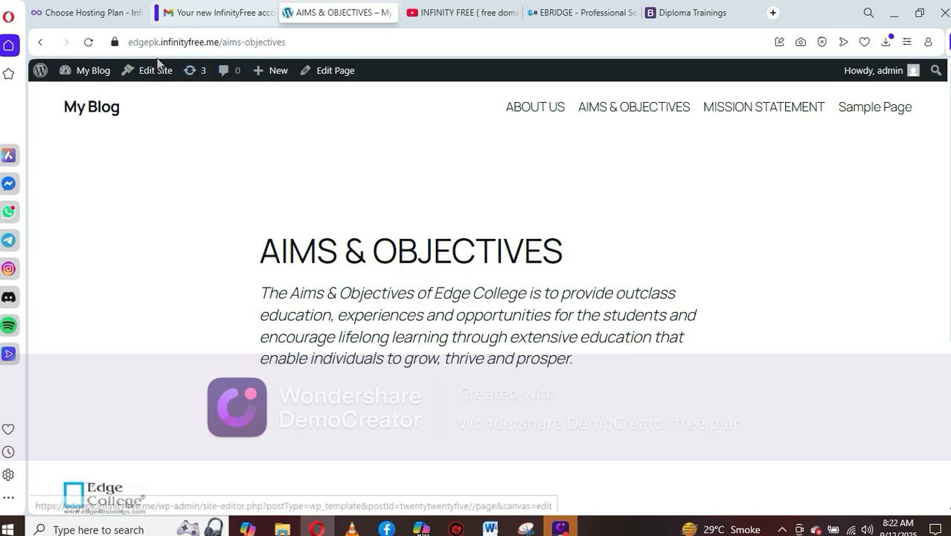
mouse_move(102, 70)
left_click(91, 91)
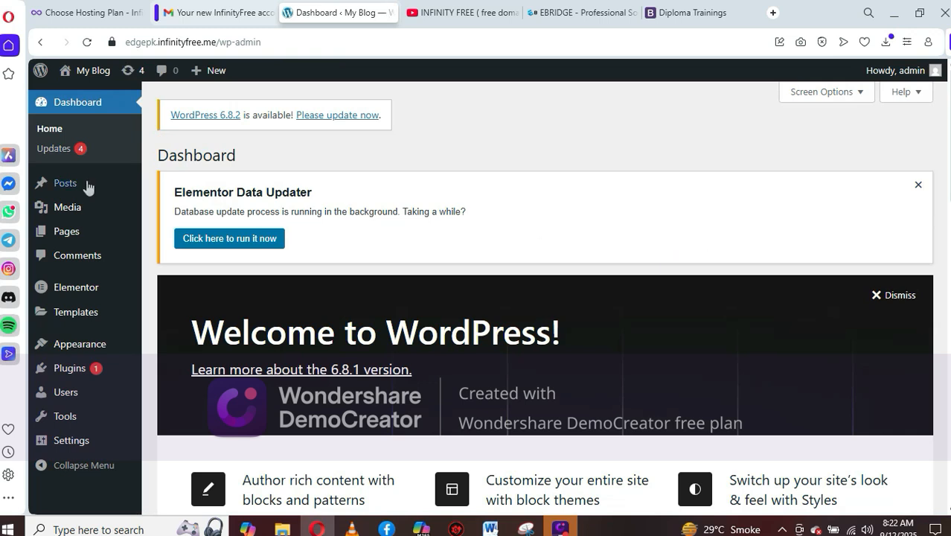
mouse_move(73, 232)
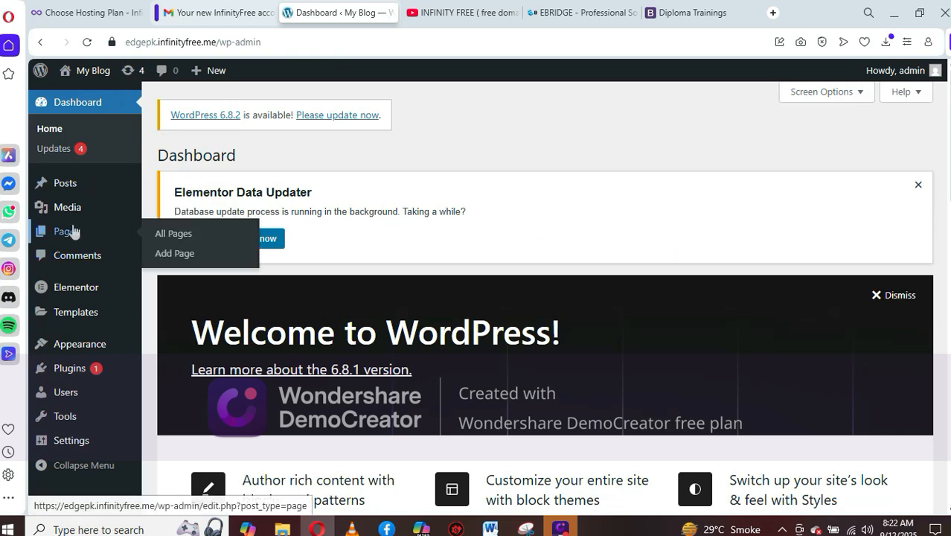
left_click(172, 254)
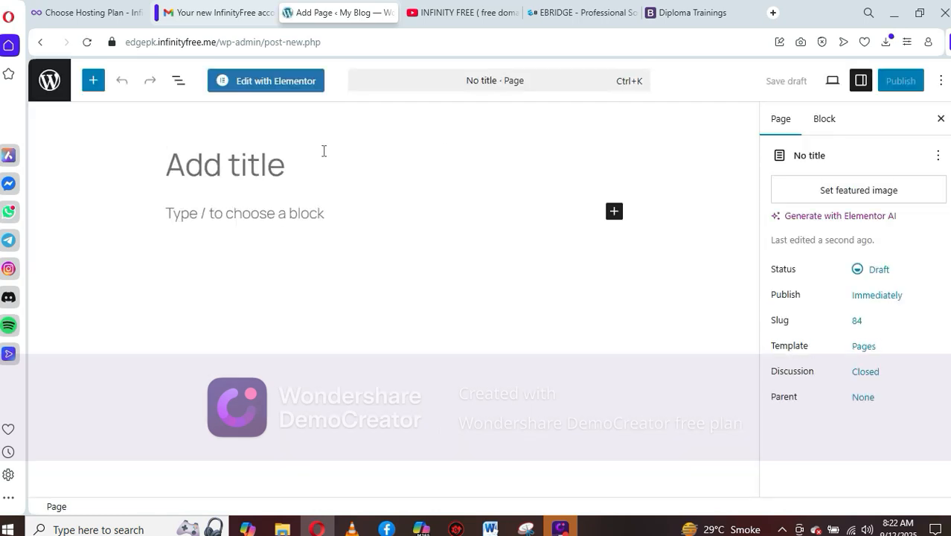
Title the new page DIPLOMA TRAININGS and dismiss the starter pattern chooser
type("DIPLOMA")
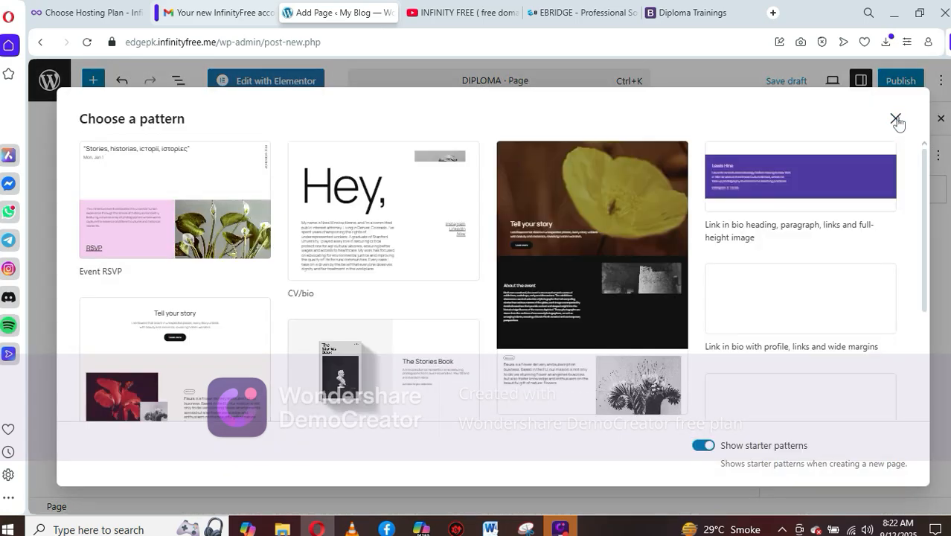
left_click(895, 119)
left_click(333, 167)
type("TRAIN6")
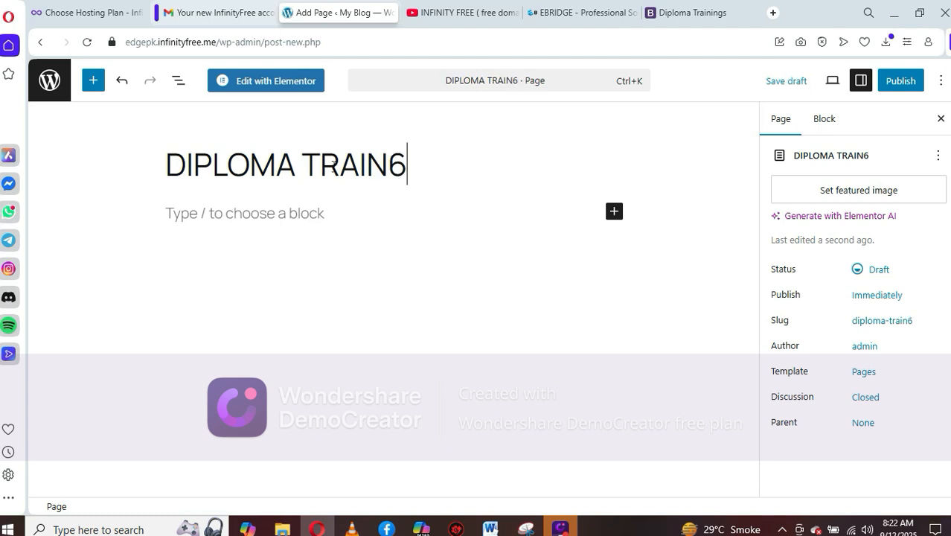
key("BackSpace")
type("IN6")
key("BackSpace")
type("GS")
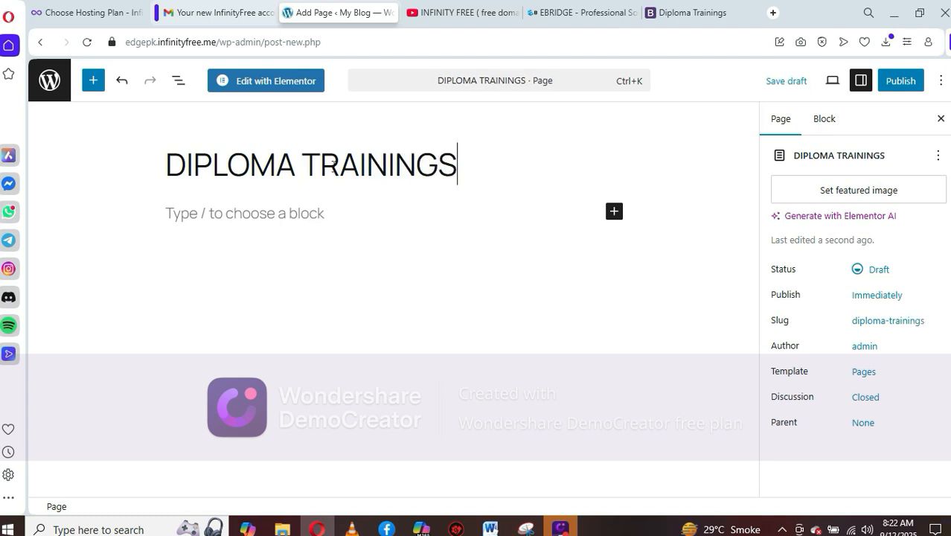
Copy the full list of courses, from Agriculture to LAW, on the Edge College Diploma Trainings page
left_click(252, 216)
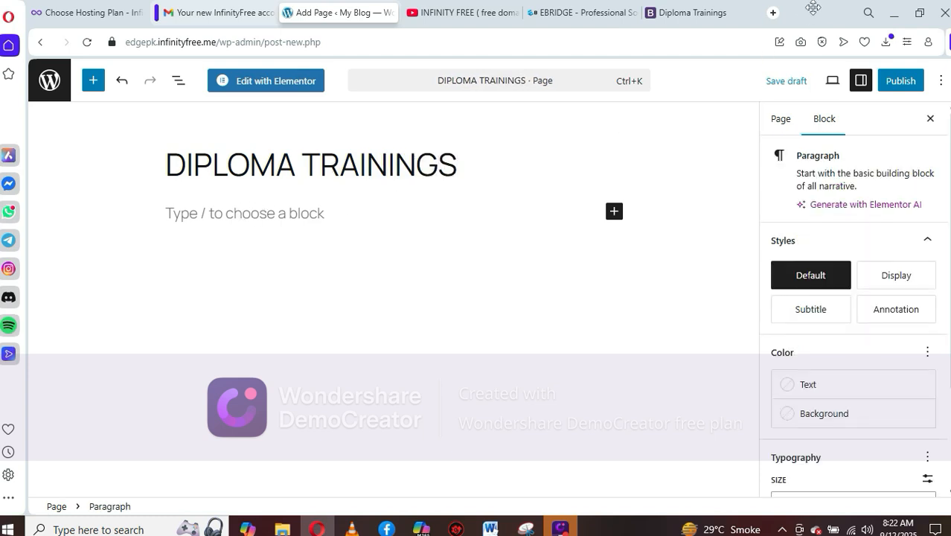
left_click(659, 13)
scroll(484, 253, "down", 5)
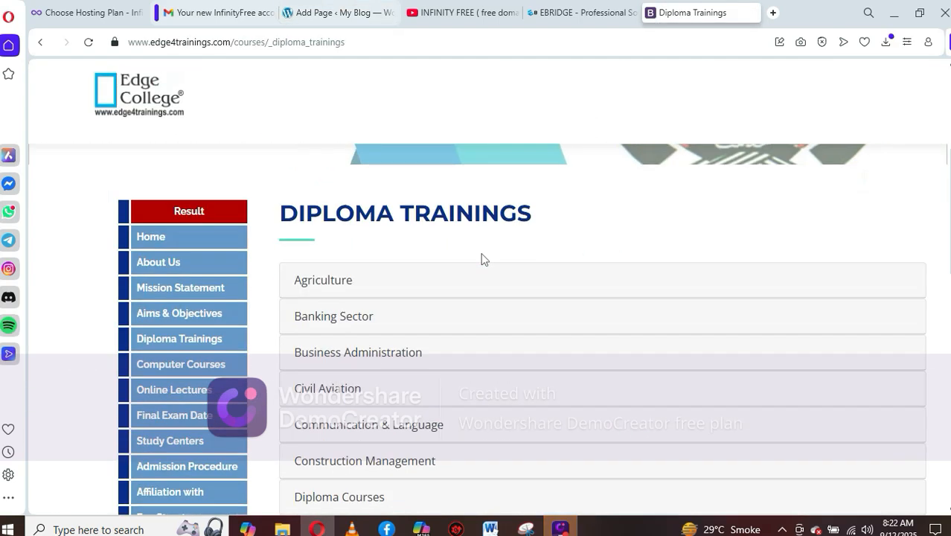
left_click_drag(265, 269, 396, 442)
key("ctrl+c")
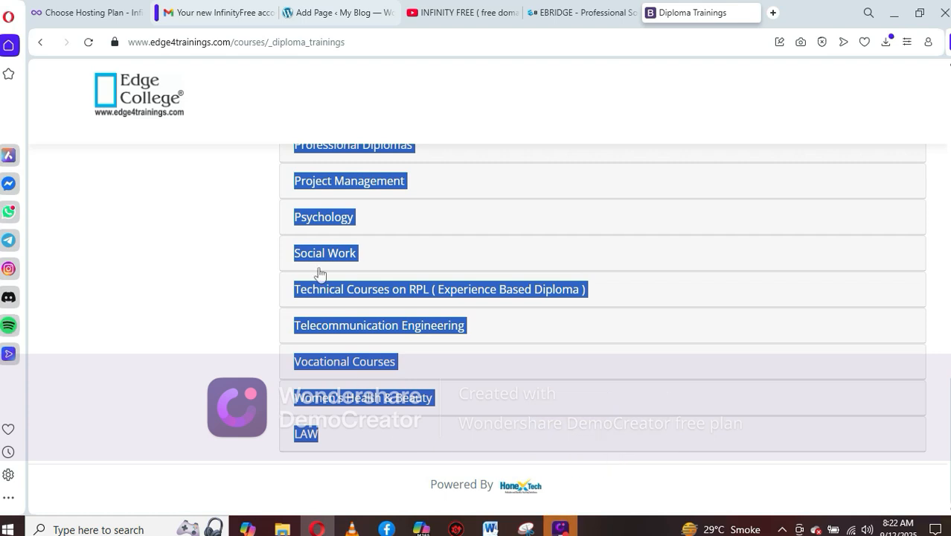
Paste the copied course list into the body of the DIPLOMA TRAININGS page in WordPress and check it
left_click(246, 14)
left_click(340, 13)
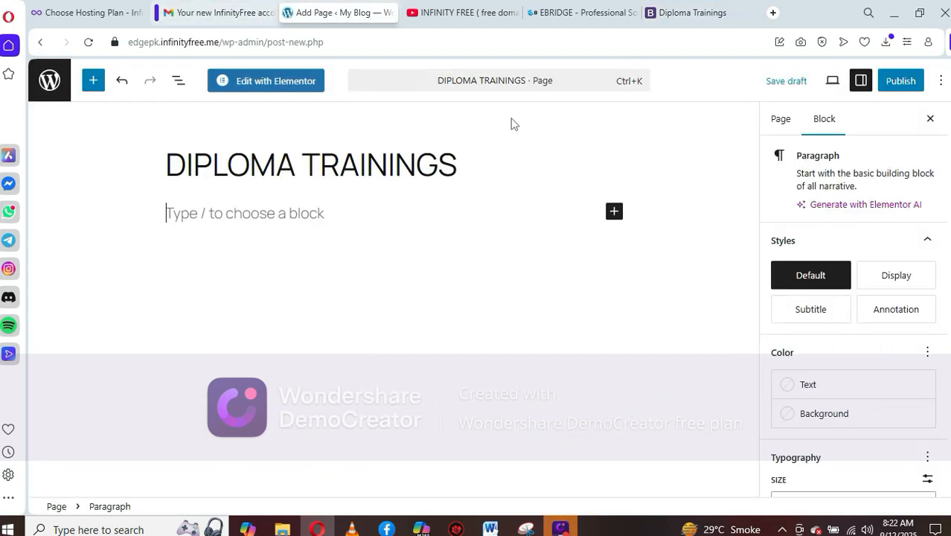
key("ctrl+v")
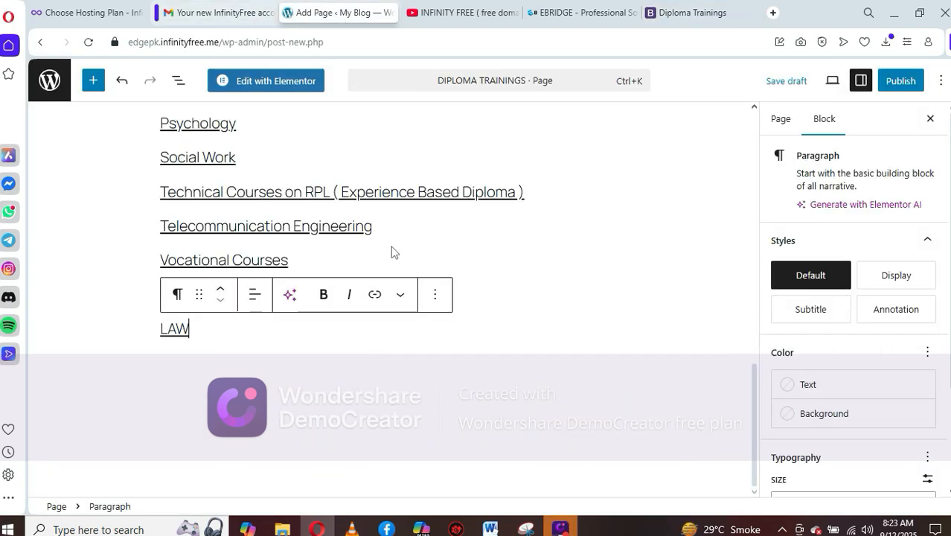
scroll(495, 307, "up", 3)
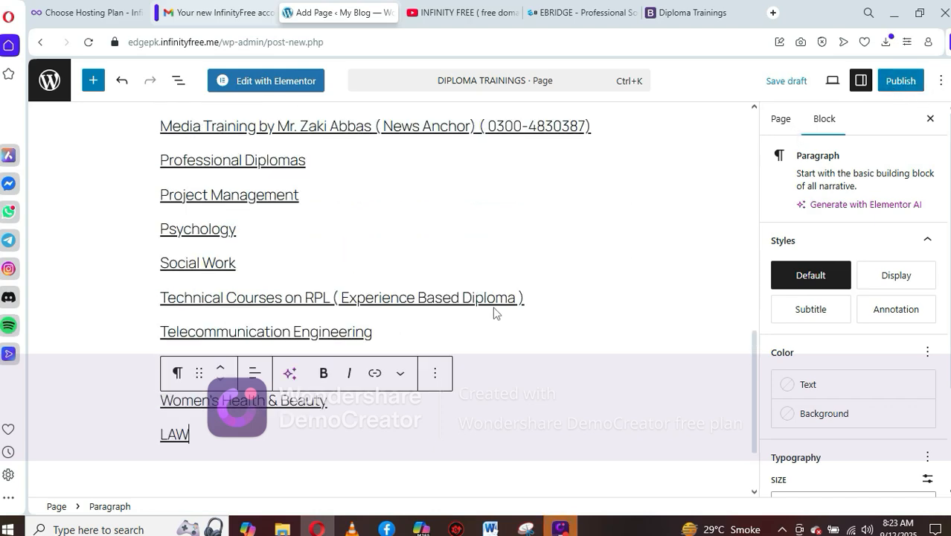
scroll(461, 245, "up", 7)
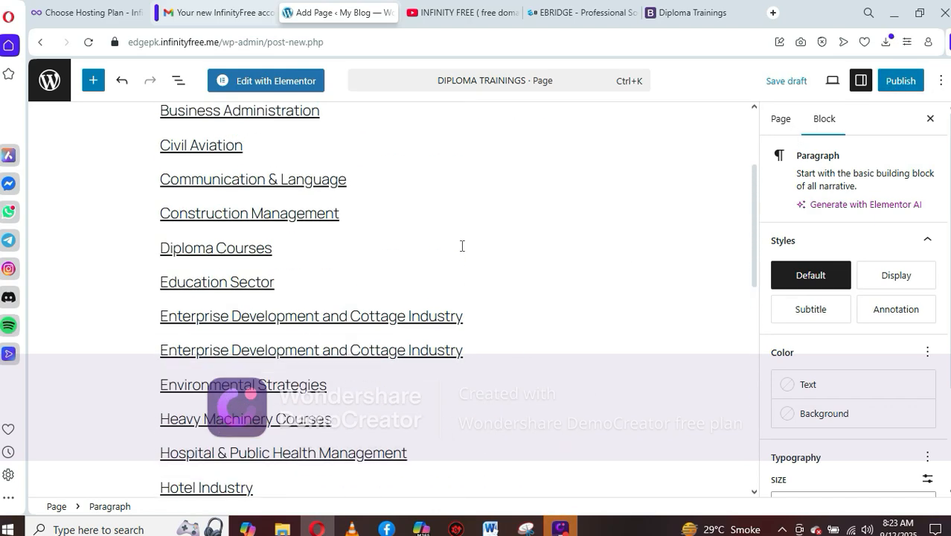
scroll(462, 245, "up", 1)
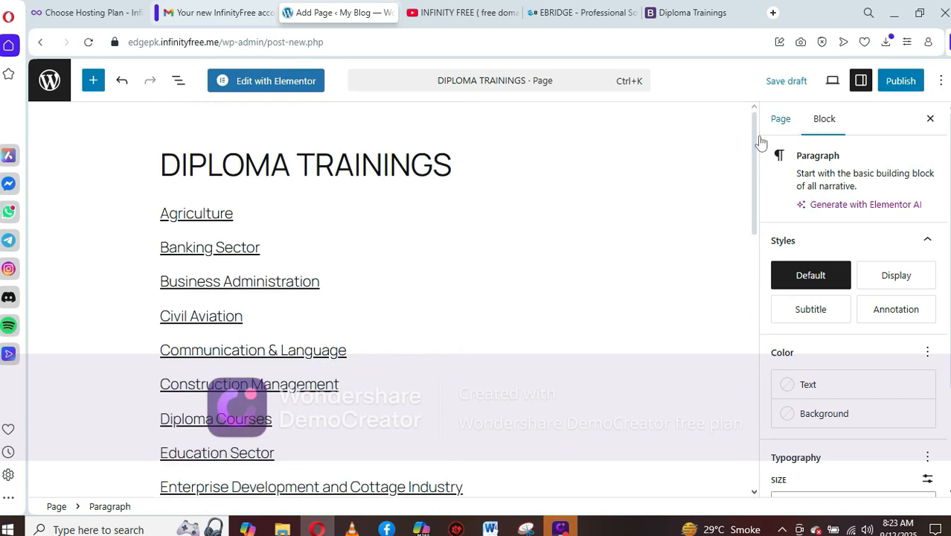
Publish the DIPLOMA TRAININGS page and look through its course list on the live site
left_click(900, 84)
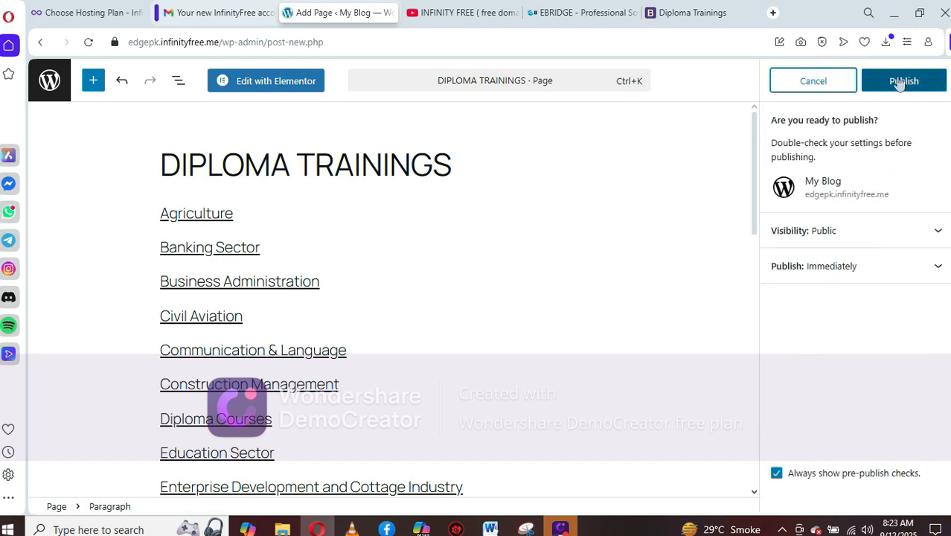
left_click(899, 82)
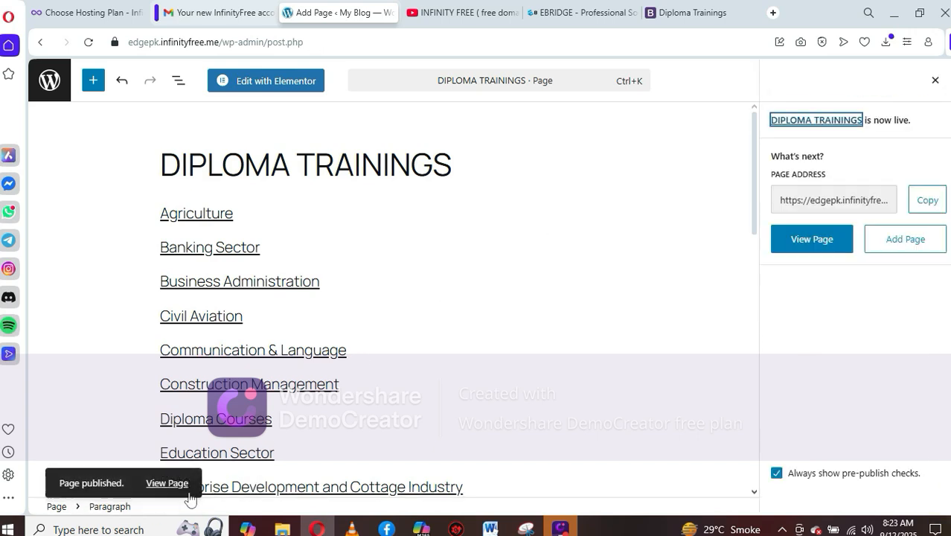
left_click(170, 483)
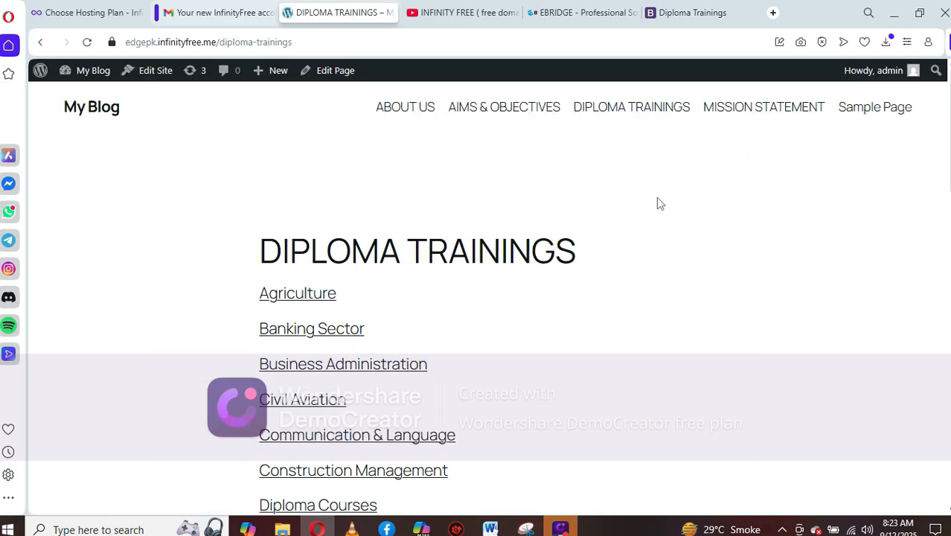
scroll(658, 203, "down", 10)
scroll(655, 202, "down", 5)
scroll(653, 205, "up", 10)
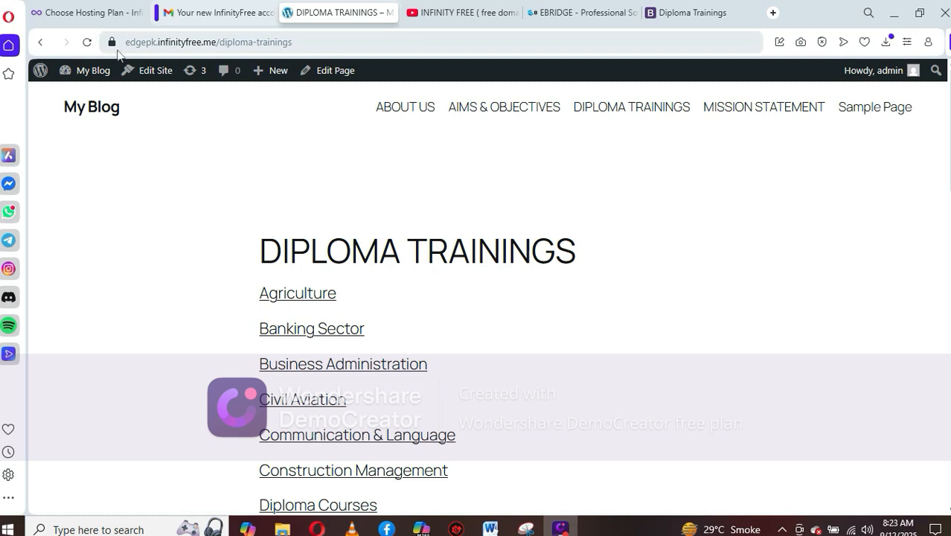
Go back to the WordPress dashboard from the live site and open the installed themes
mouse_move(93, 72)
left_click(89, 91)
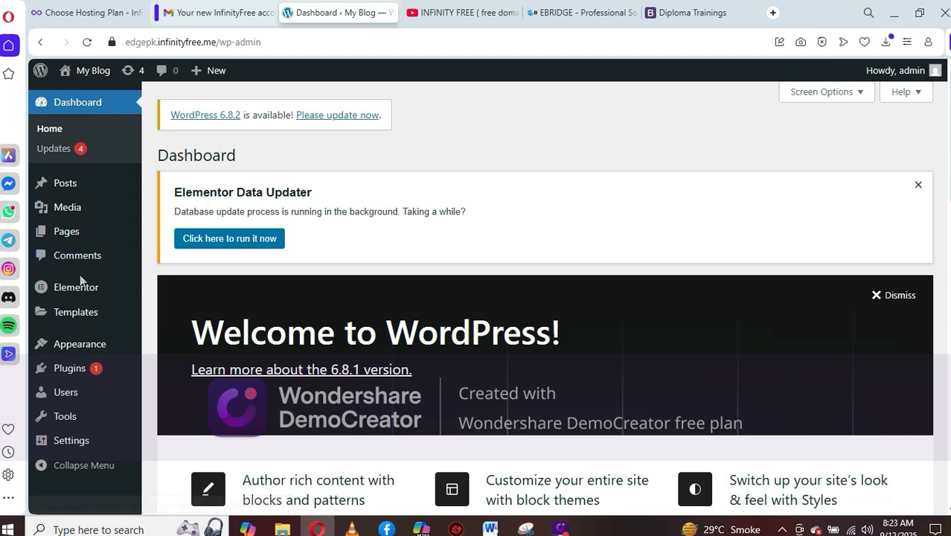
mouse_move(97, 350)
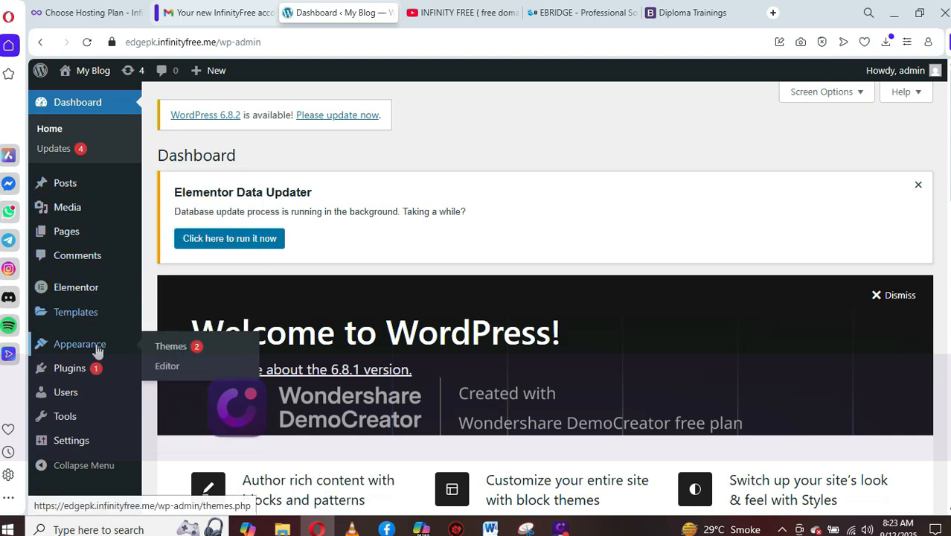
left_click(187, 348)
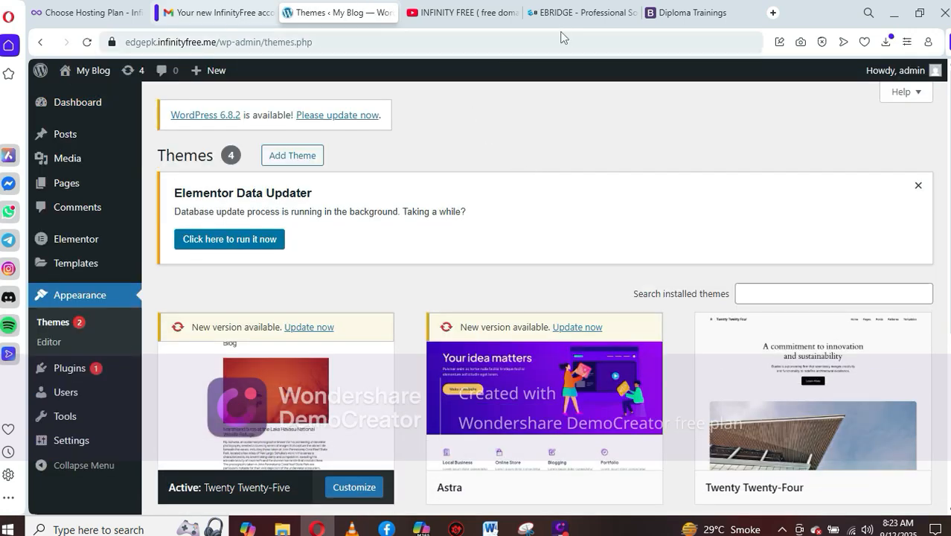
Look over the design of the EBRIDGE home page and return to WordPress to view the installed themes
left_click(574, 13)
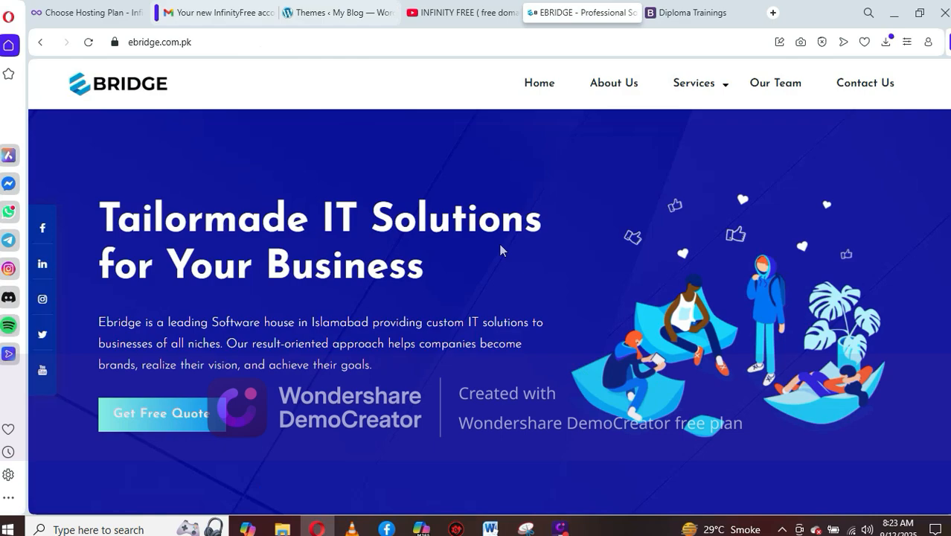
scroll(500, 250, "down", 6)
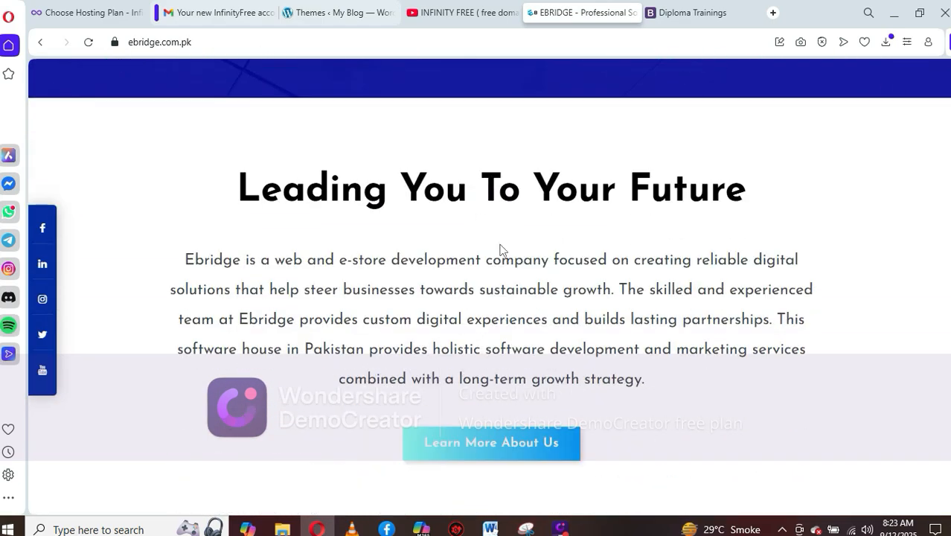
scroll(501, 249, "down", 3)
scroll(501, 249, "up", 9)
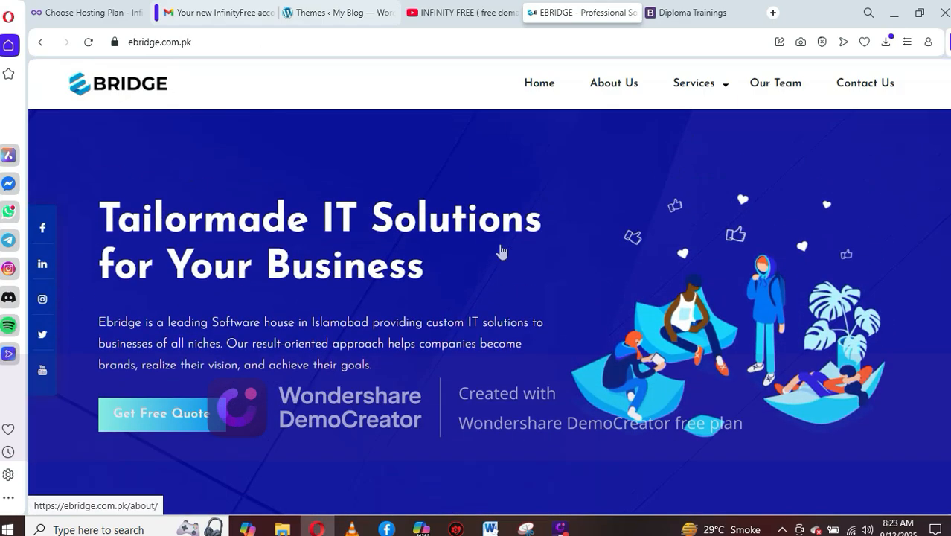
left_click(460, 13)
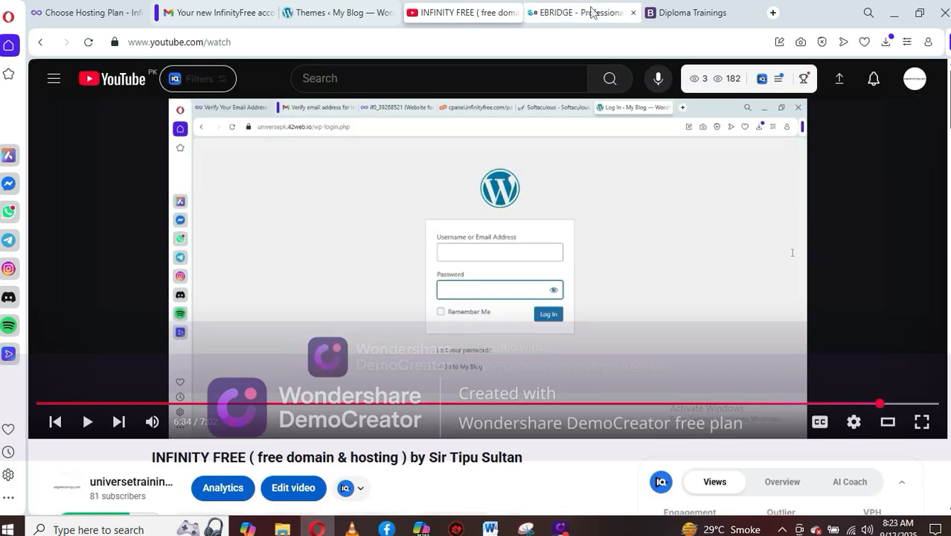
left_click(321, 16)
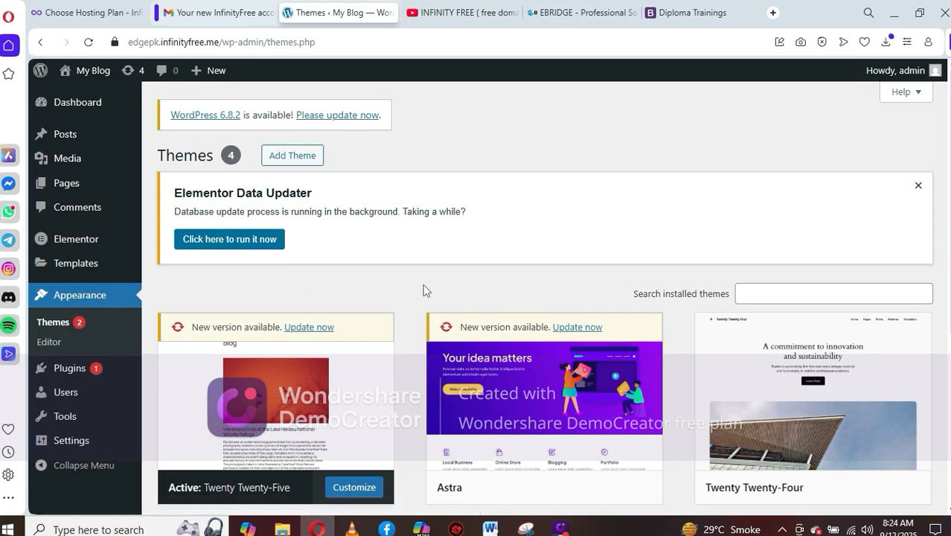
scroll(422, 287, "down", 2)
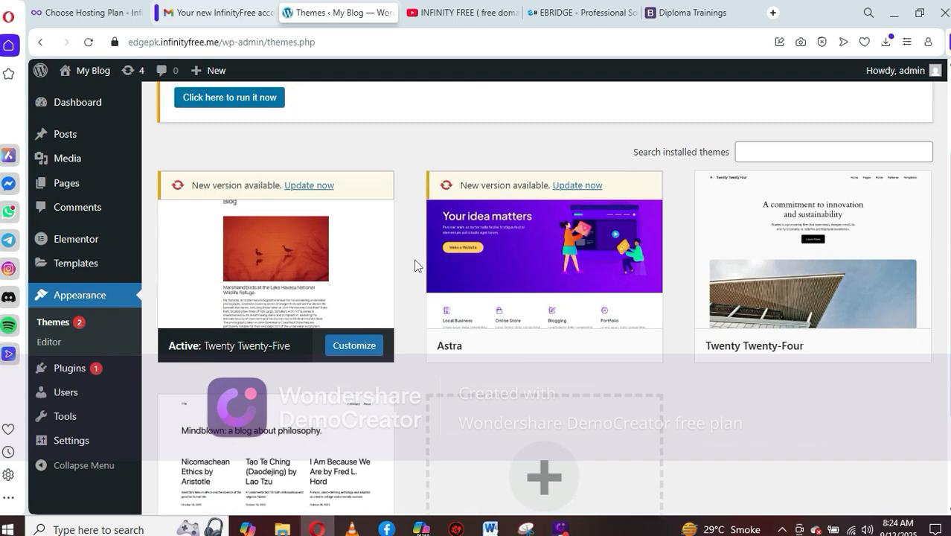
Search the installed themes for ASTRA and activate the Astra theme
left_click(766, 152)
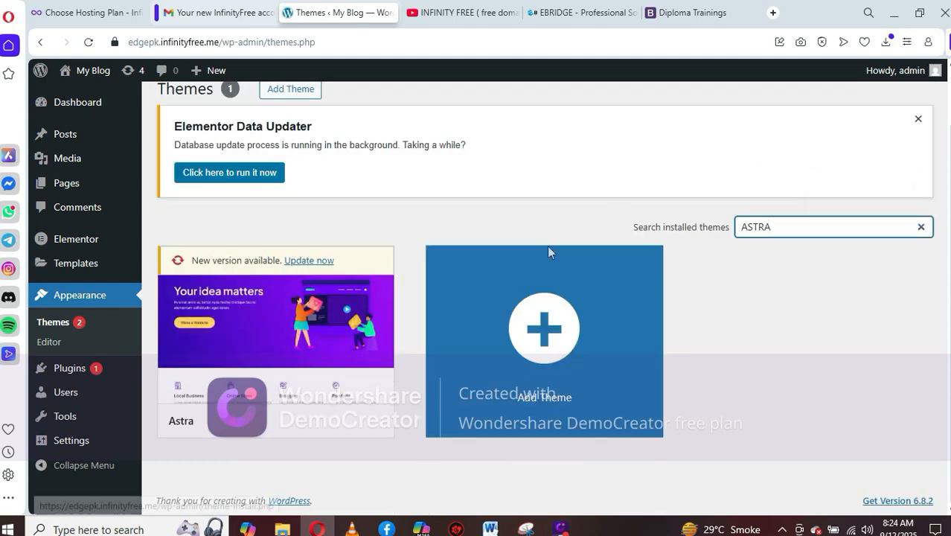
mouse_move(249, 322)
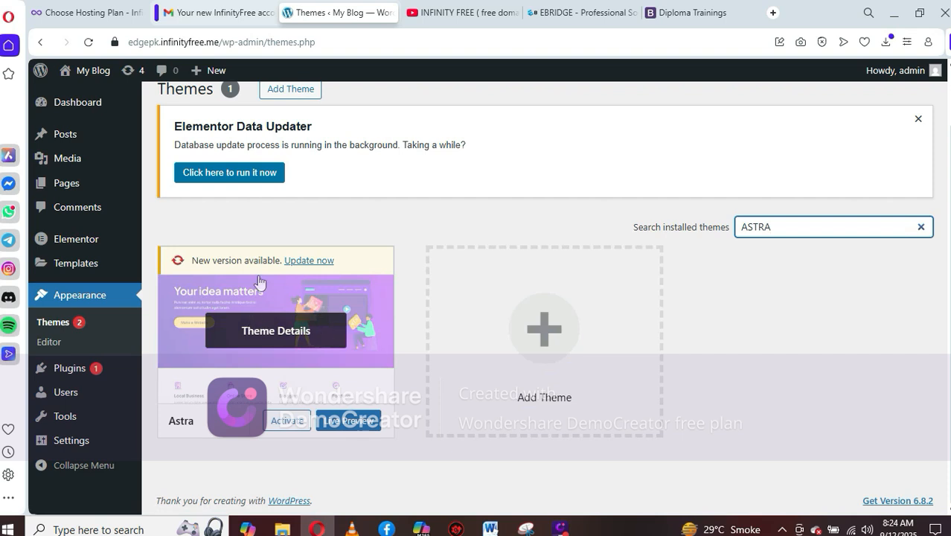
mouse_move(372, 260)
left_click(294, 424)
left_click(294, 424)
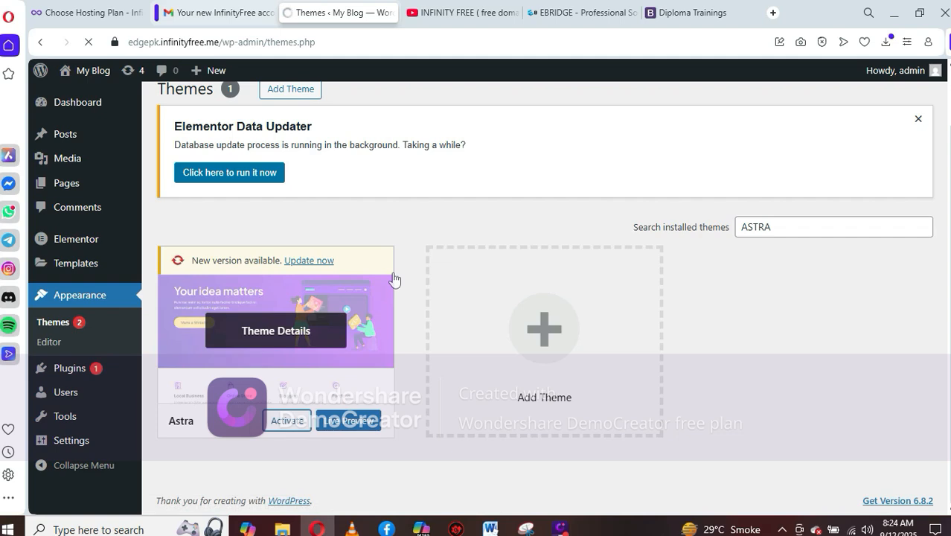
Start customizing the active Astra theme and open the settings of the header logo
scroll(392, 291, "down", 3)
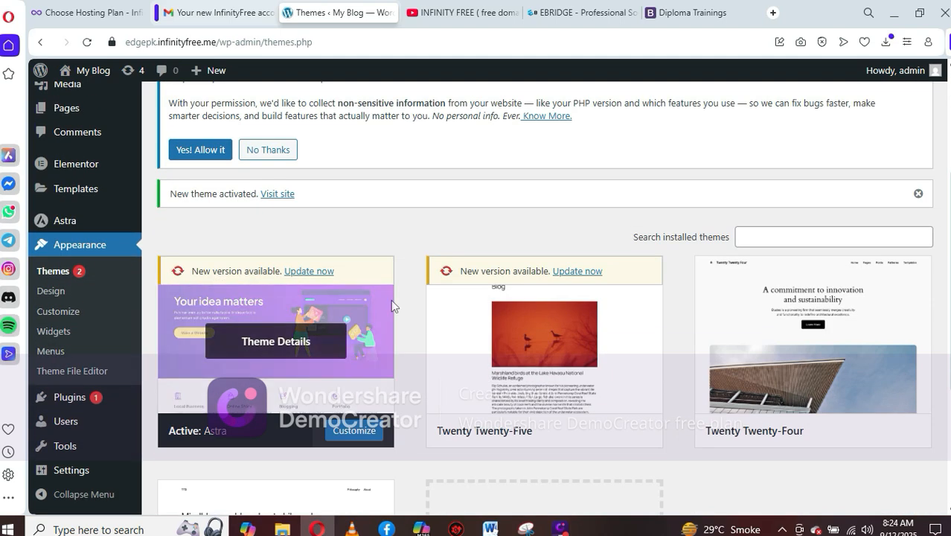
left_click(355, 431)
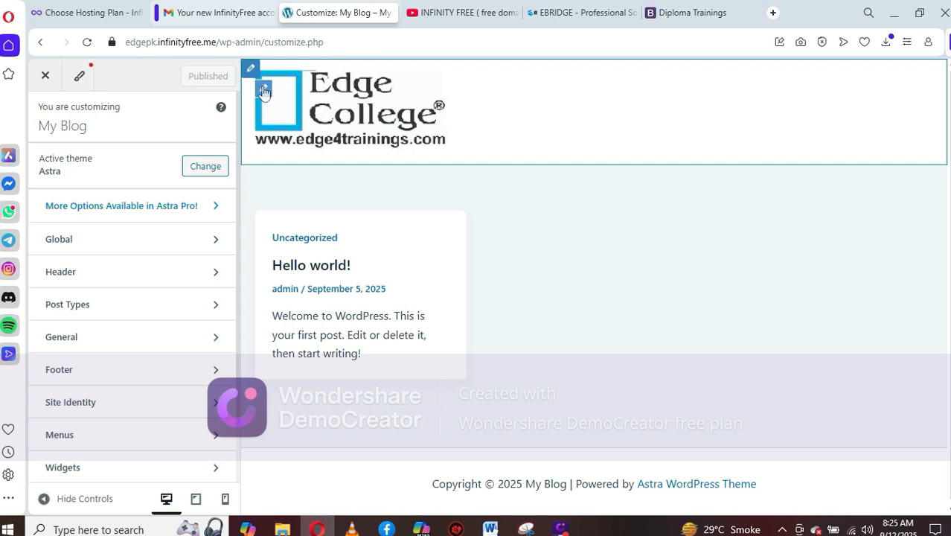
left_click(263, 90)
left_click(263, 90)
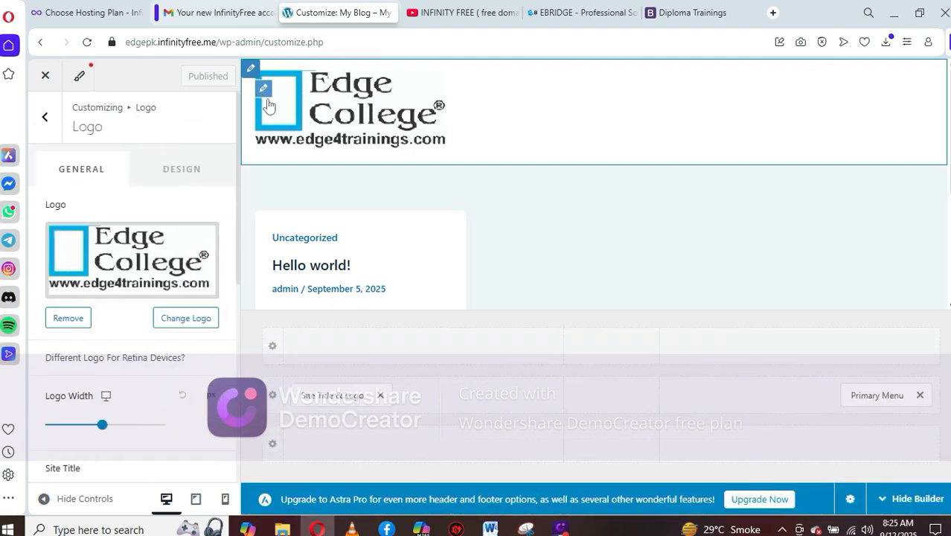
Upload the "stellar logo" image from the Downloads folder as a replacement for the site logo
left_click(187, 319)
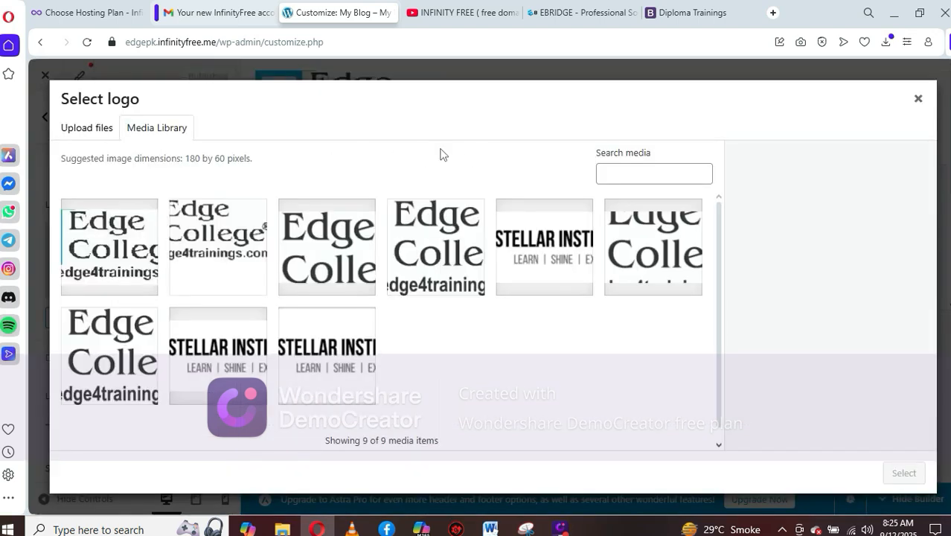
left_click(88, 131)
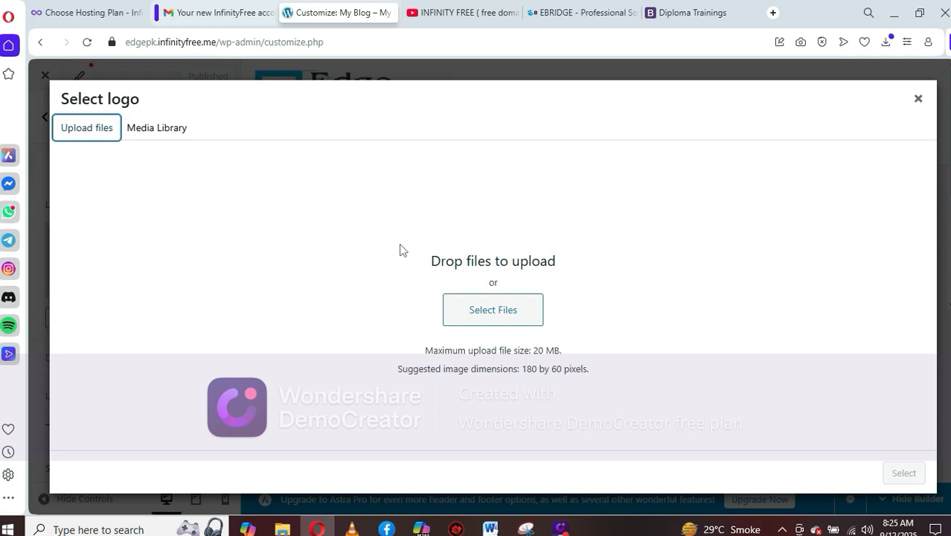
left_click(489, 315)
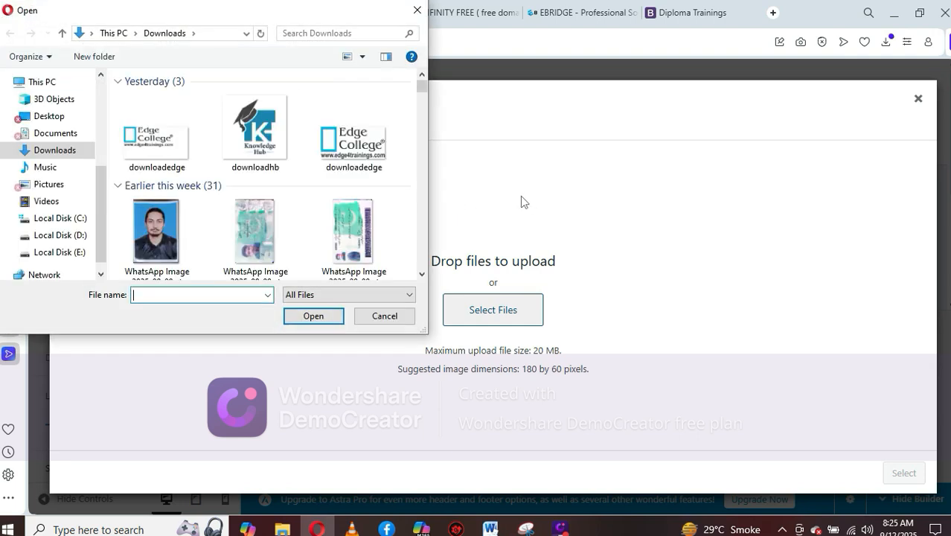
left_click(421, 275)
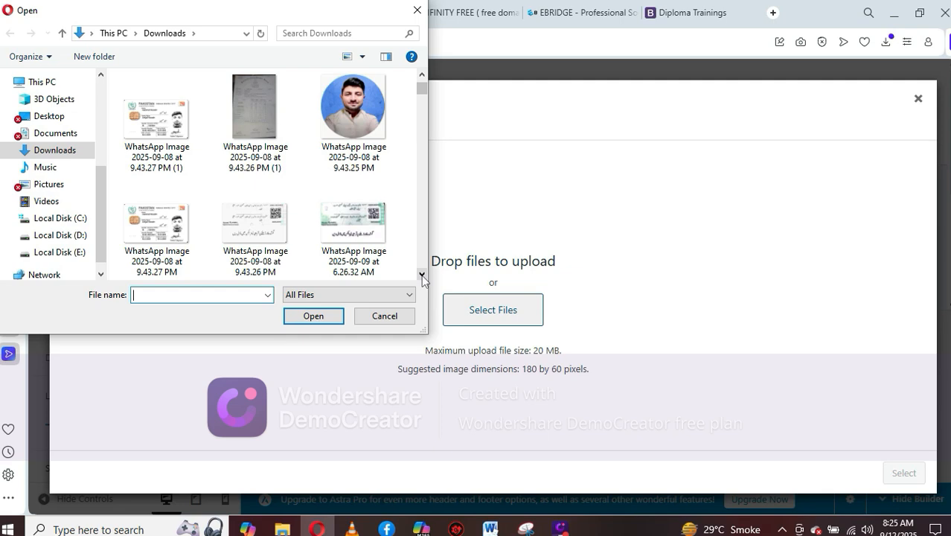
left_click(421, 275)
left_click(421, 275)
left_click(422, 274)
left_click(422, 274)
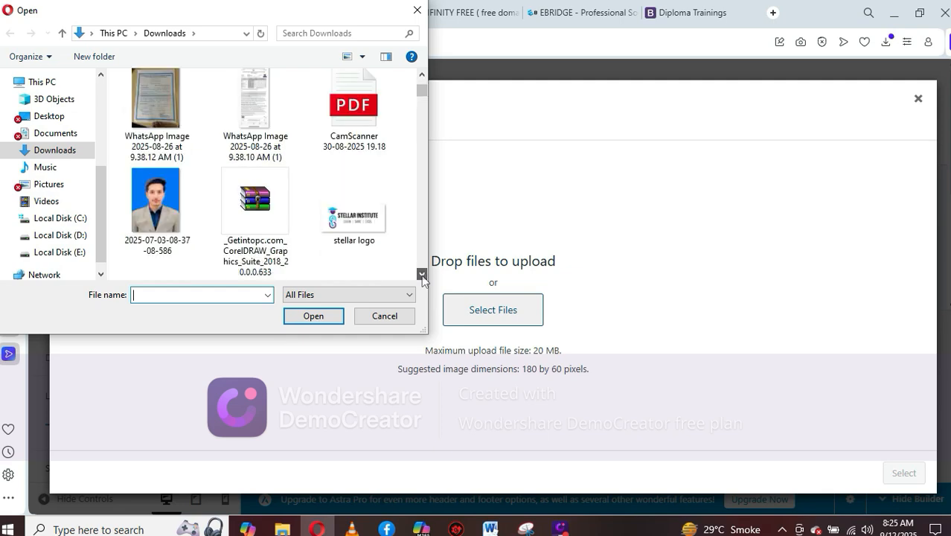
left_click(422, 274)
left_click(422, 275)
left_click(421, 274)
left_click(421, 275)
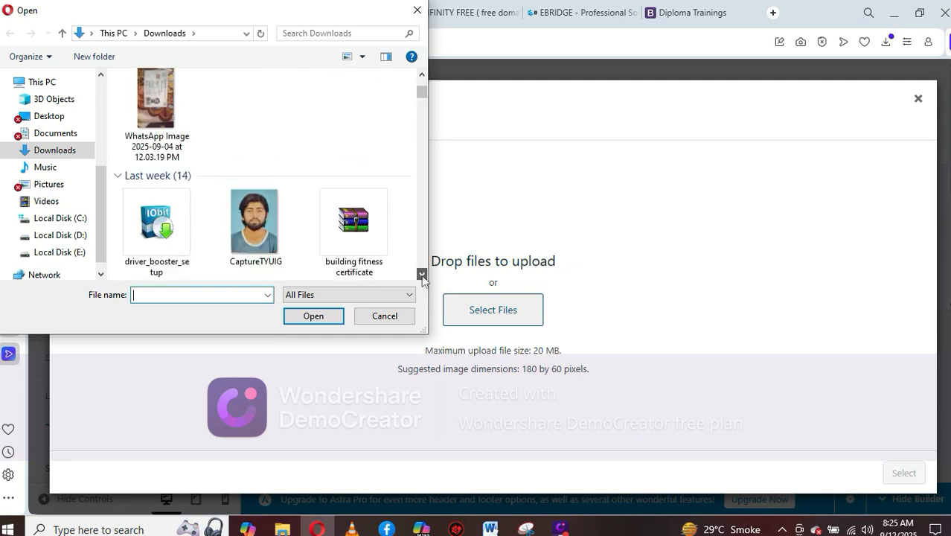
left_click(421, 275)
left_click(422, 275)
left_click(421, 275)
left_click(421, 275)
left_click(421, 275)
left_click(421, 275)
left_click(421, 275)
left_click(421, 275)
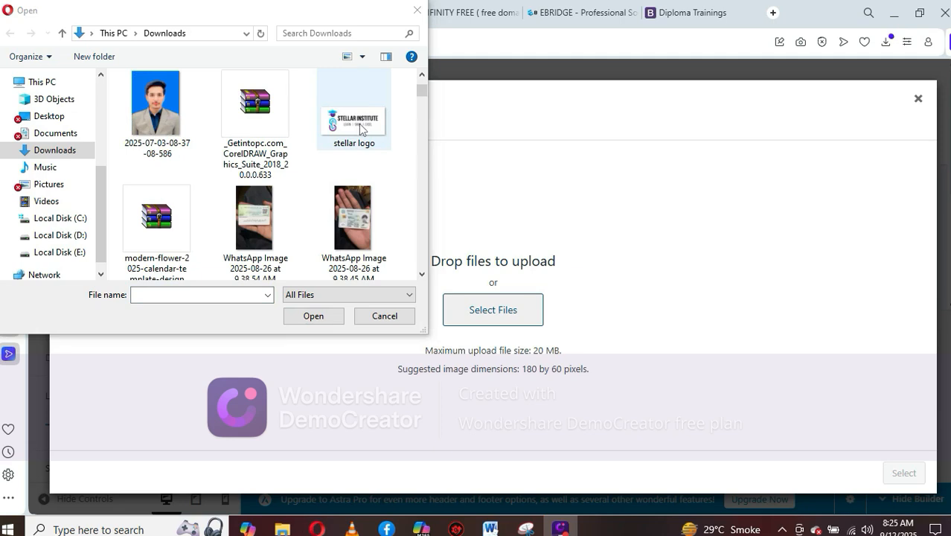
double_click(359, 128)
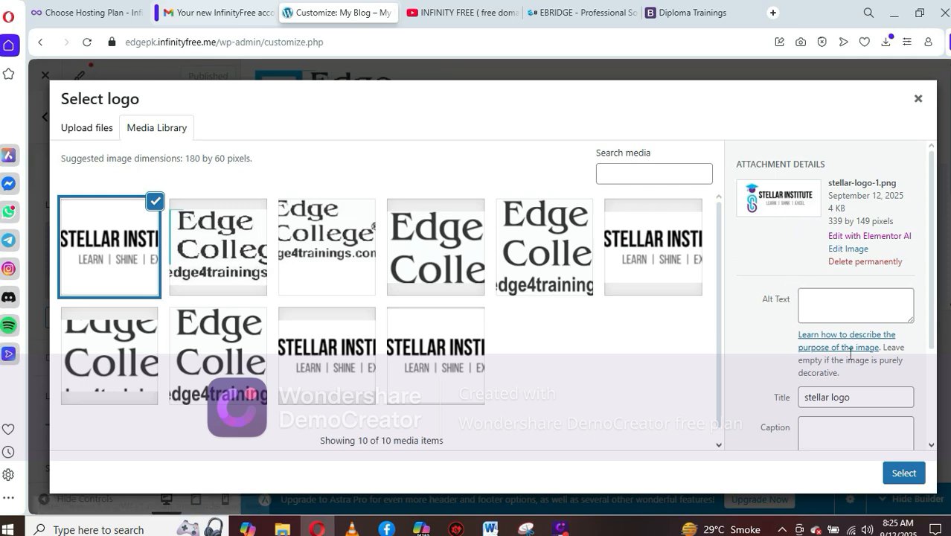
Select the uploaded Stellar Institute image, crop it with the suggested frame, and publish it as the site logo
left_click(903, 473)
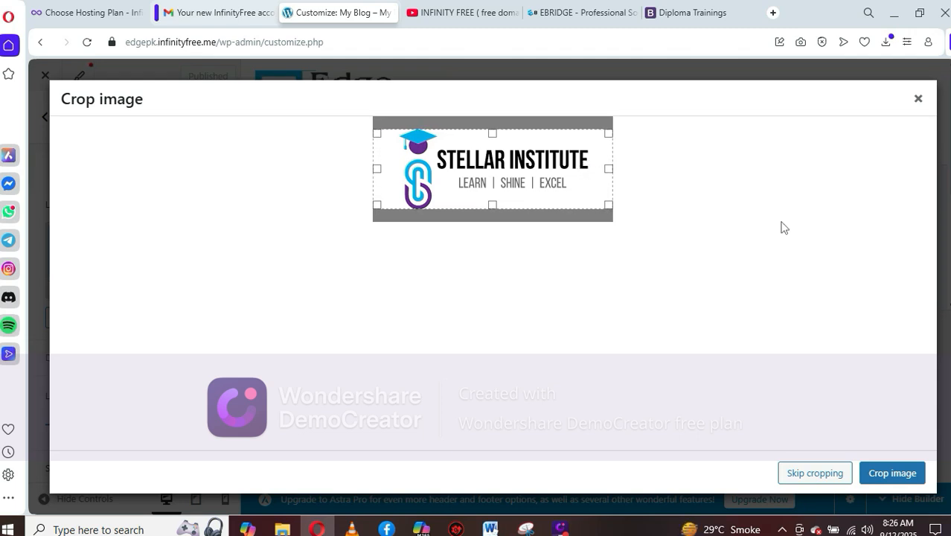
left_click(893, 475)
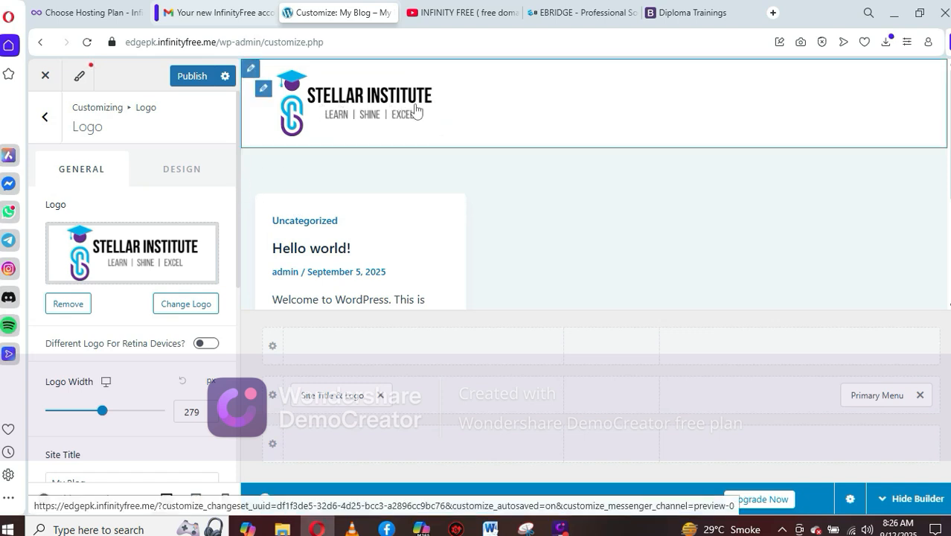
left_click(187, 76)
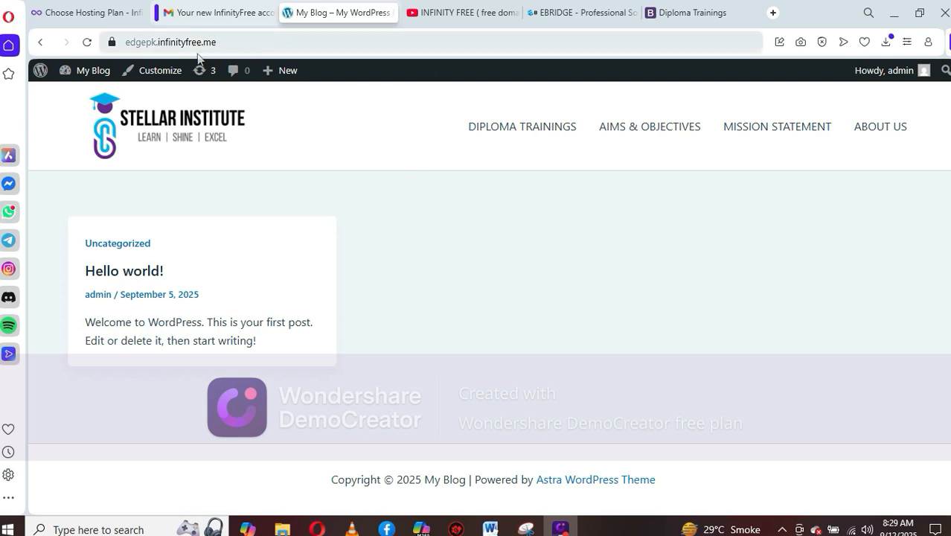
Return from the live site to the WordPress dashboard and open the page for adding plugins
mouse_move(82, 70)
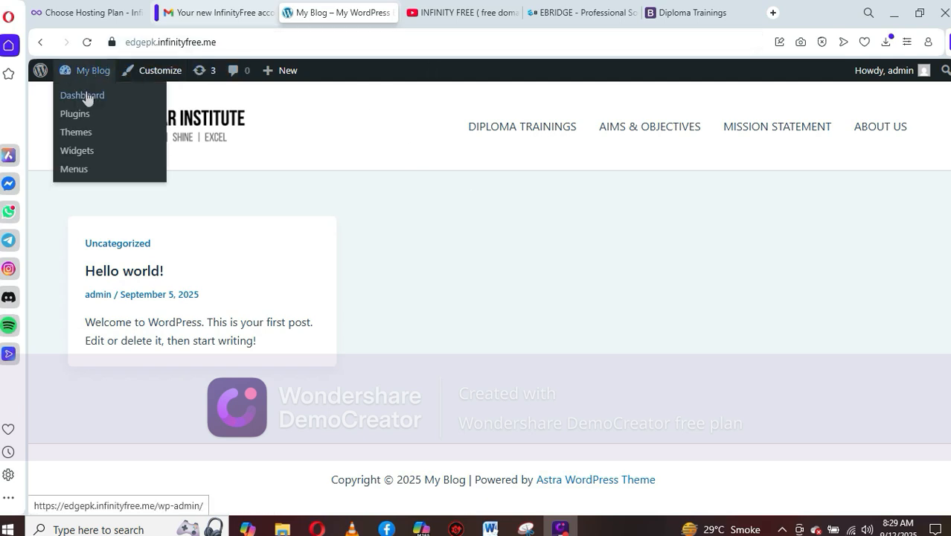
left_click(86, 97)
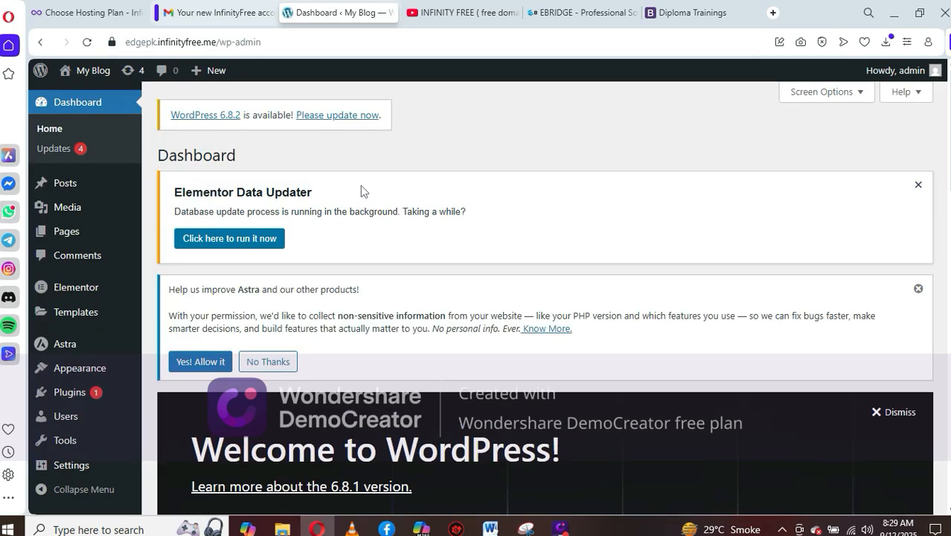
mouse_move(80, 398)
scroll(85, 372, "down", 2)
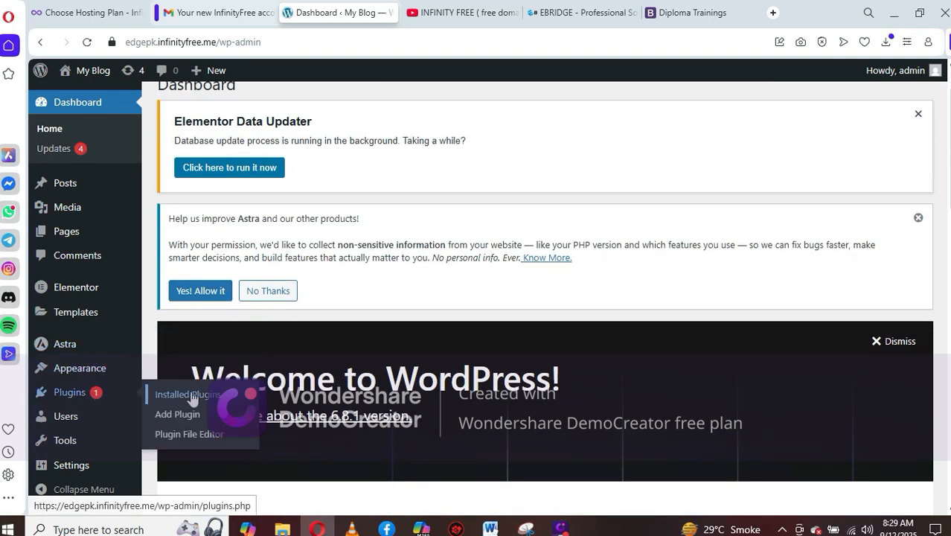
left_click(186, 416)
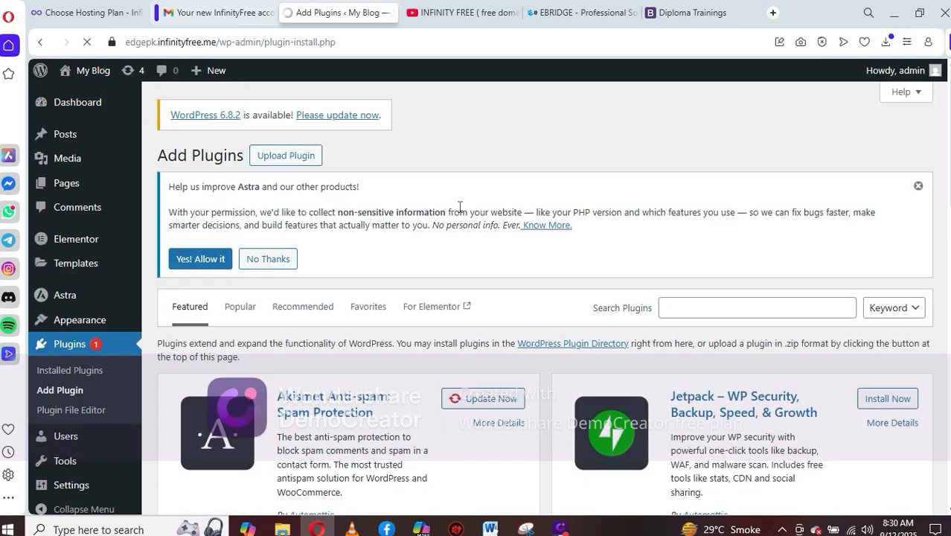
Search the plugins for elementor and look over the Elementor Website Builder and Royal Elementor Addons entries
scroll(458, 207, "down", 2)
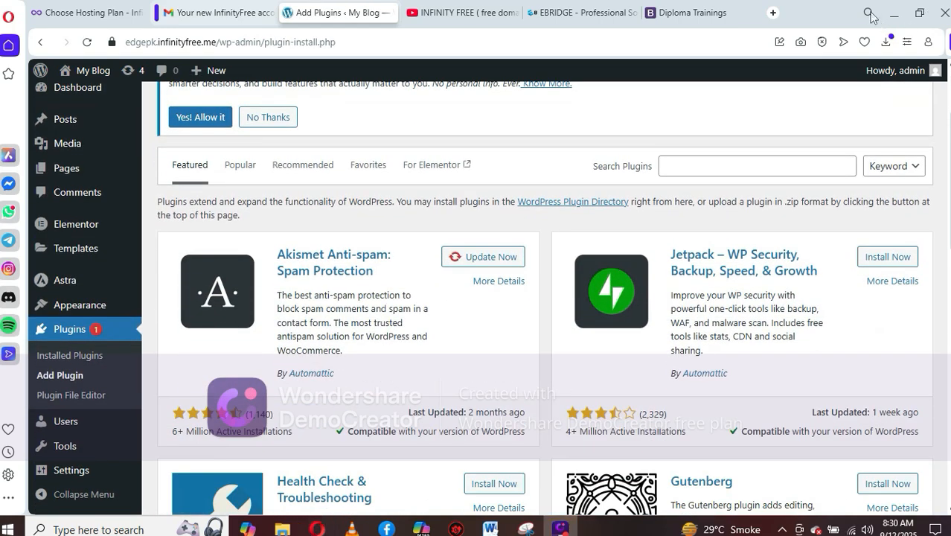
left_click(740, 164)
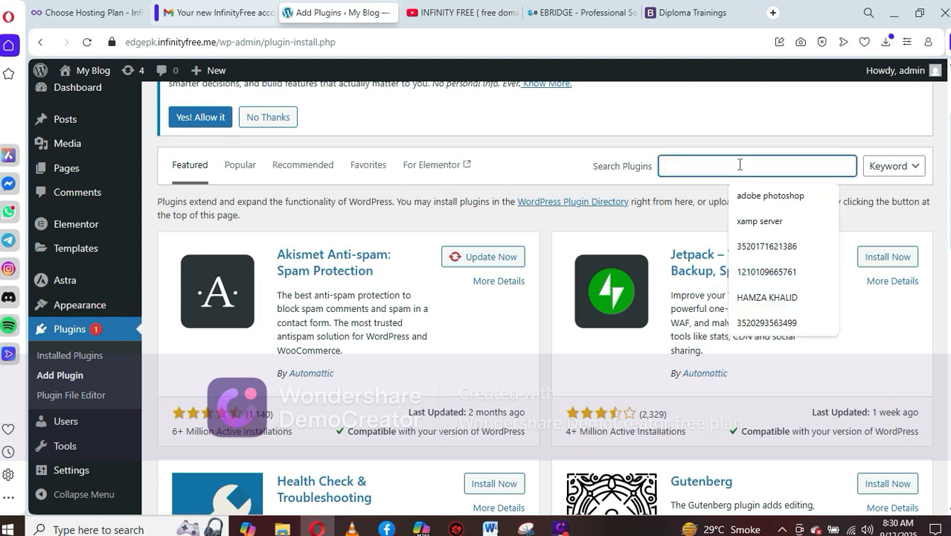
type("ELE")
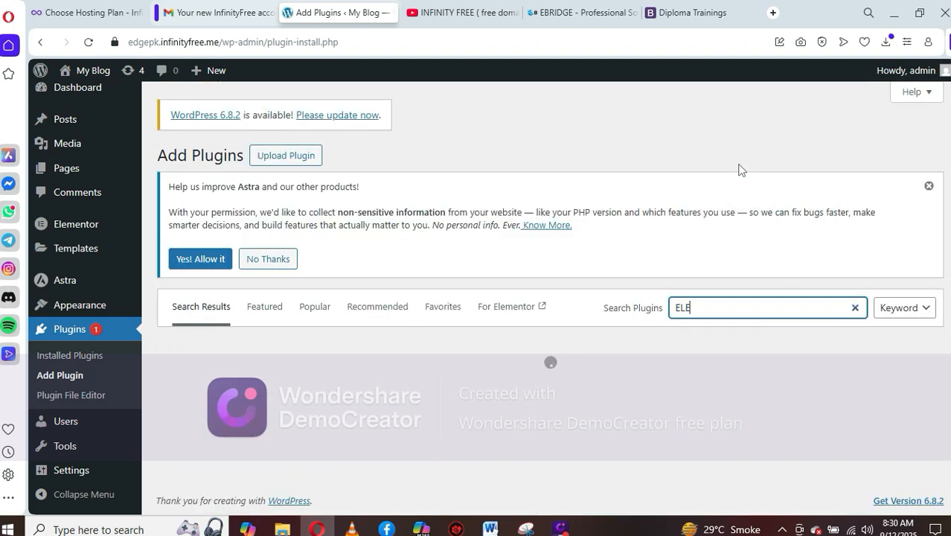
type("MOTOR")
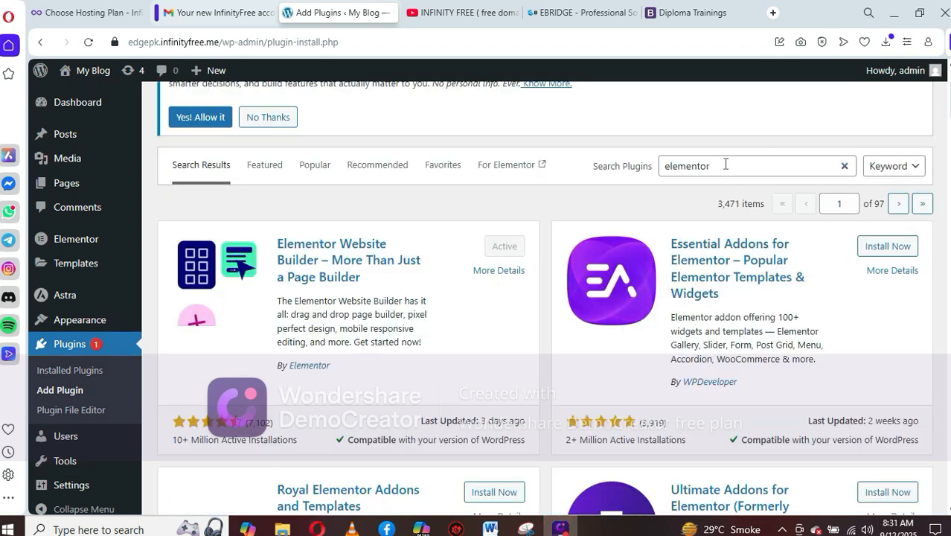
left_click_drag(727, 165, 657, 170)
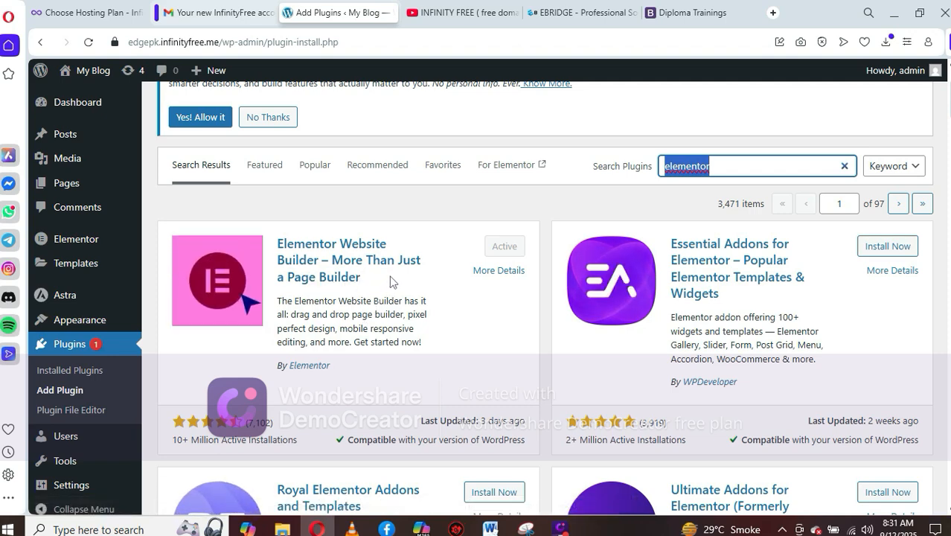
scroll(393, 280, "down", 2)
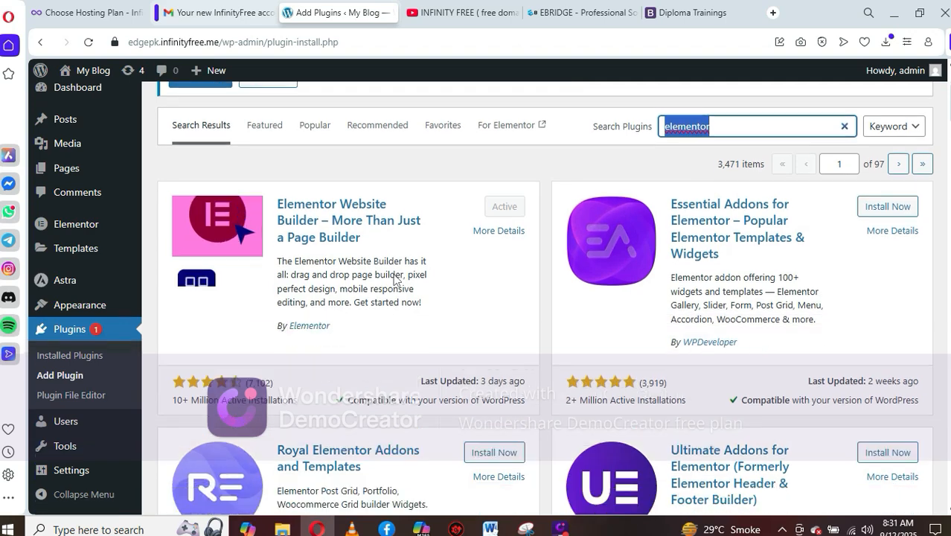
scroll(394, 279, "down", 1)
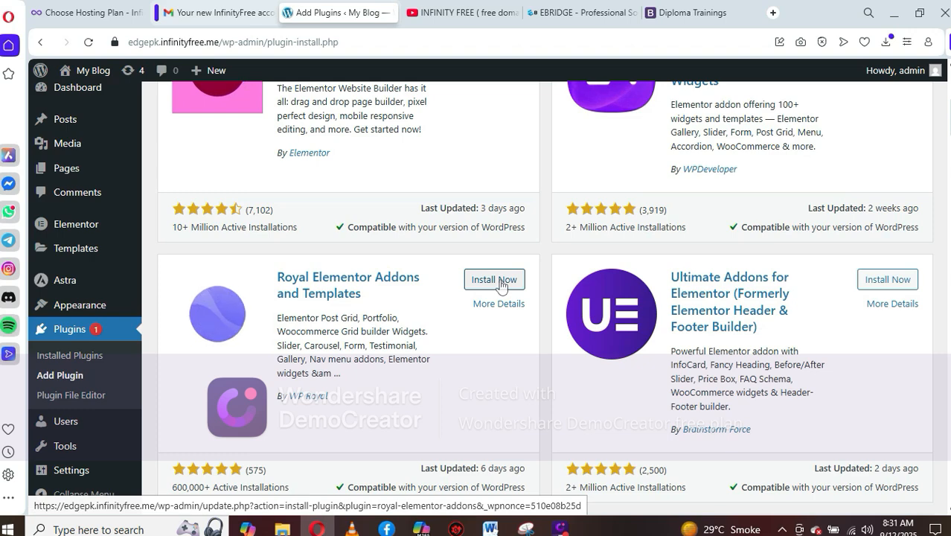
scroll(501, 286, "up", 3)
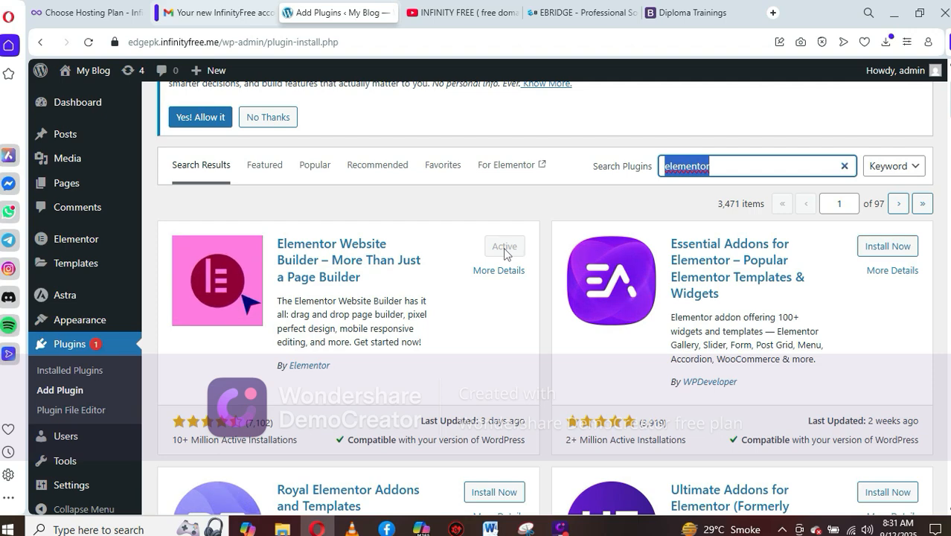
mouse_move(84, 257)
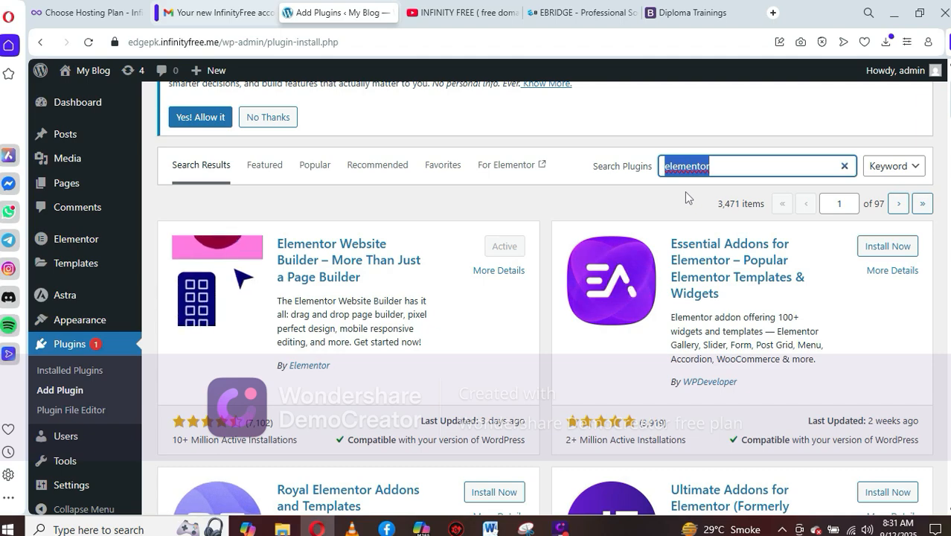
scroll(486, 294, "down", 3)
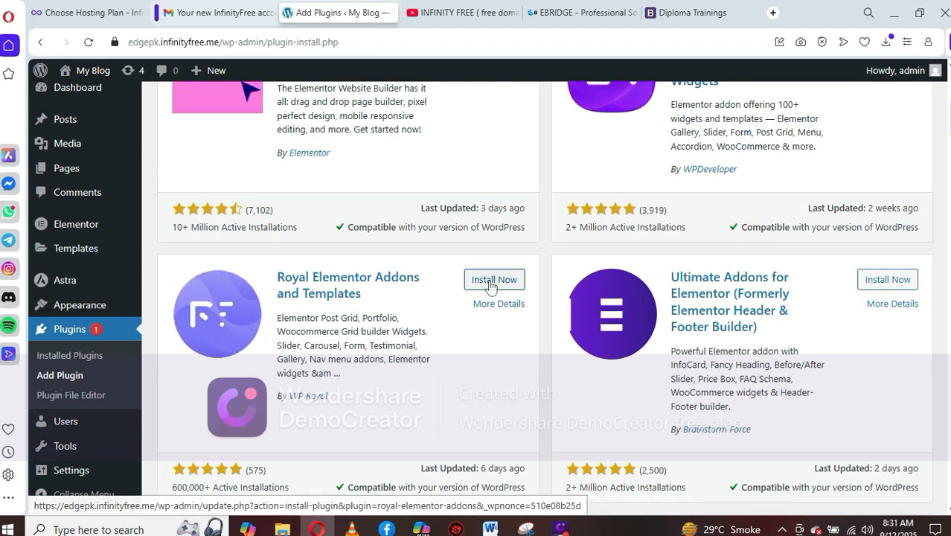
scroll(489, 283, "up", 2)
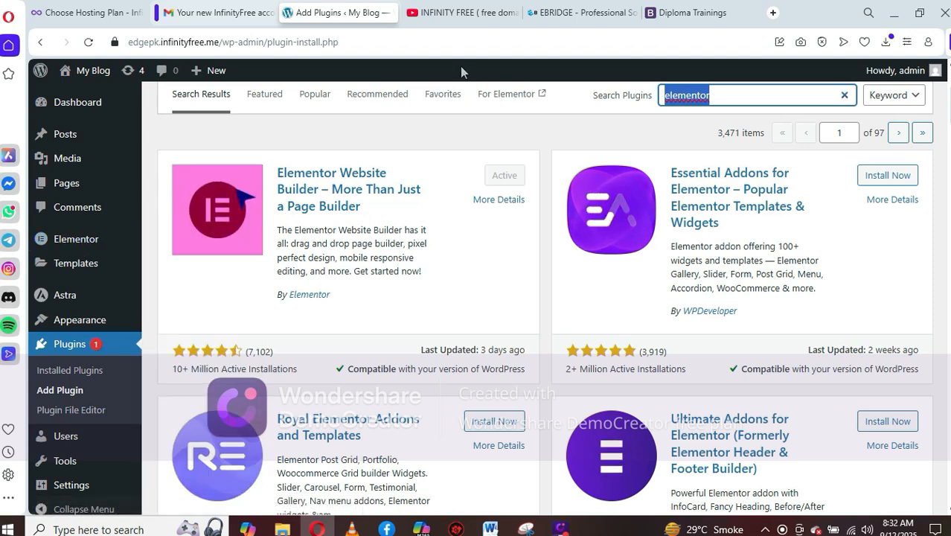
View the live home page with its logo and page menu, and go back to the WordPress dashboard
mouse_move(92, 71)
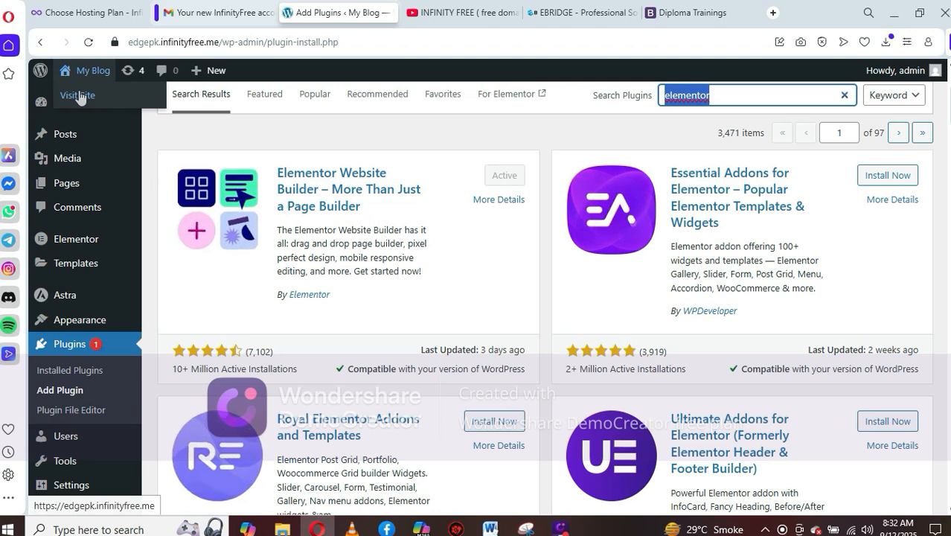
left_click(79, 95)
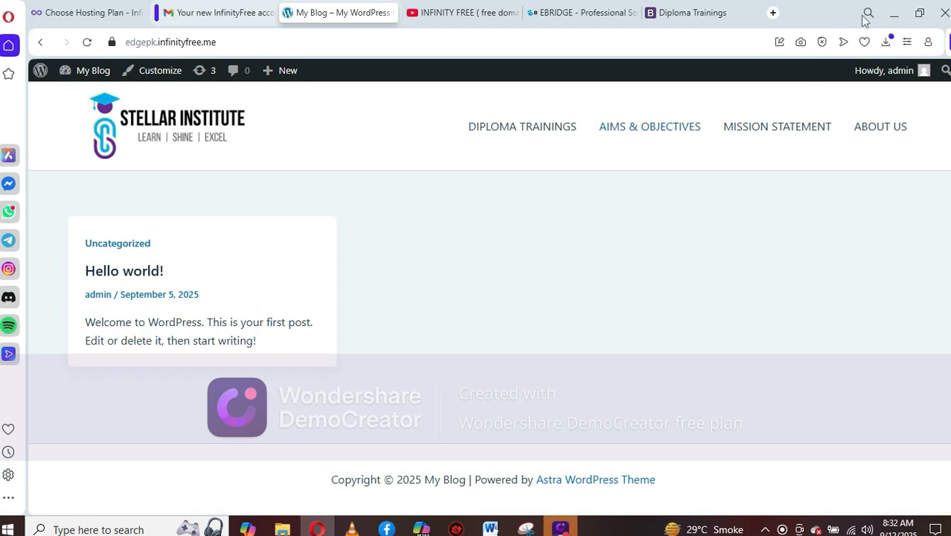
key("alt+Left")
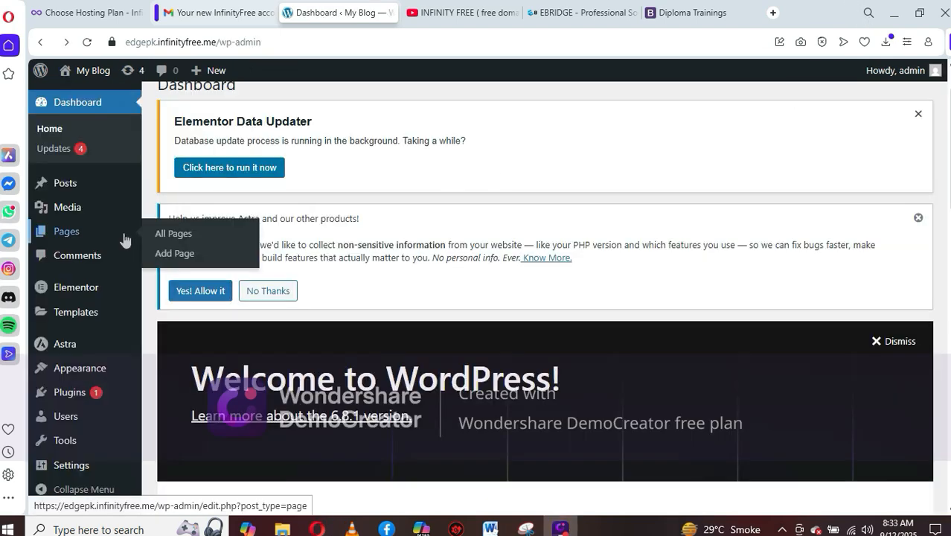
Add a new page titled HOME, publish it with public visibility, and view the published page
mouse_move(80, 214)
left_click(181, 254)
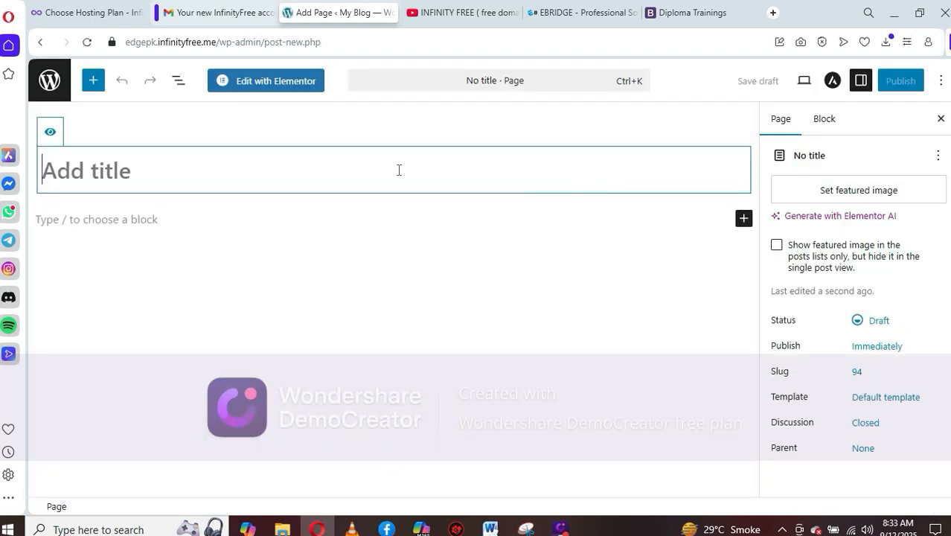
type("hom")
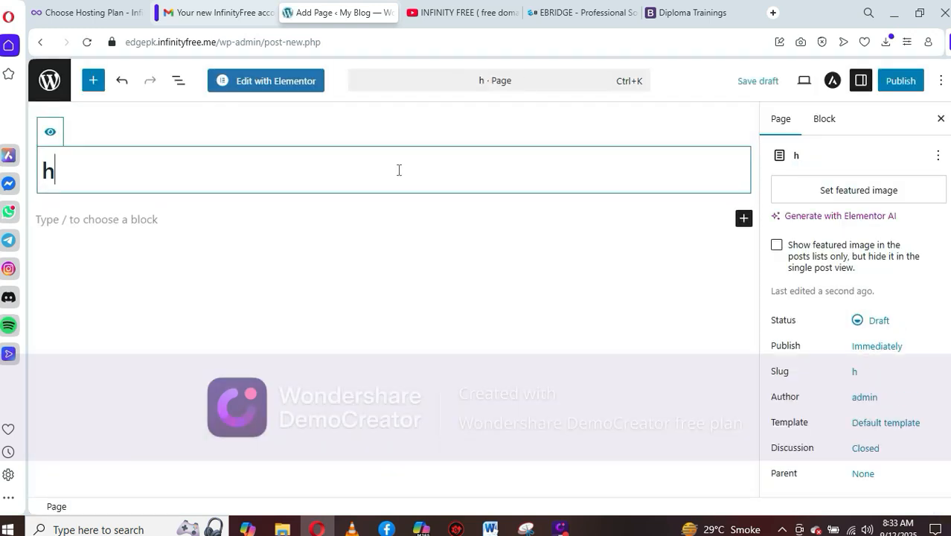
key("BackSpace")
key("BackSpace")
key("BackSpace")
type("`")
key("BackSpace")
type("HOME")
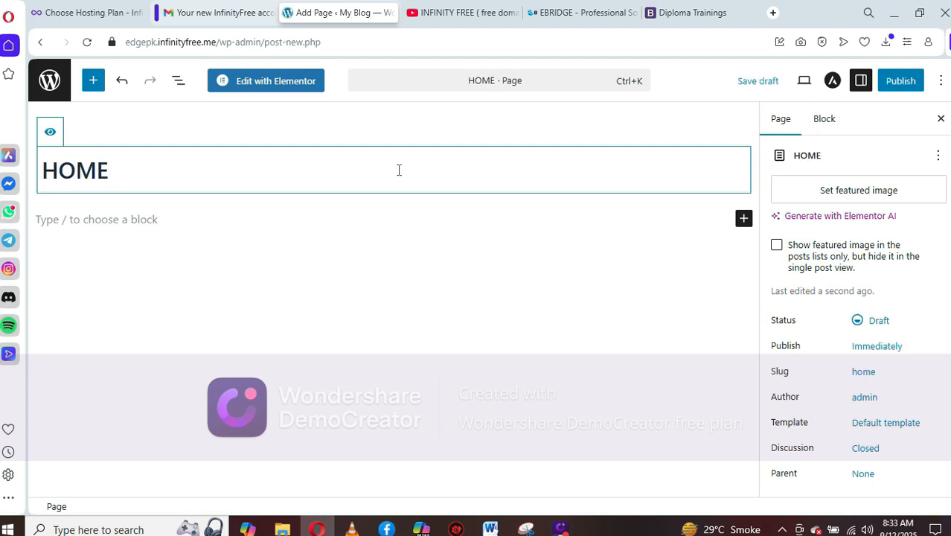
left_click(900, 81)
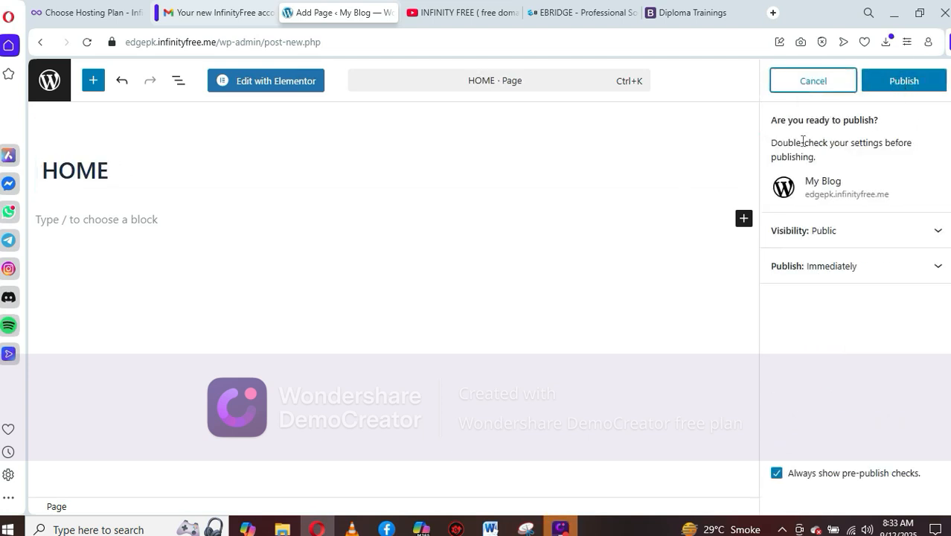
left_click(913, 83)
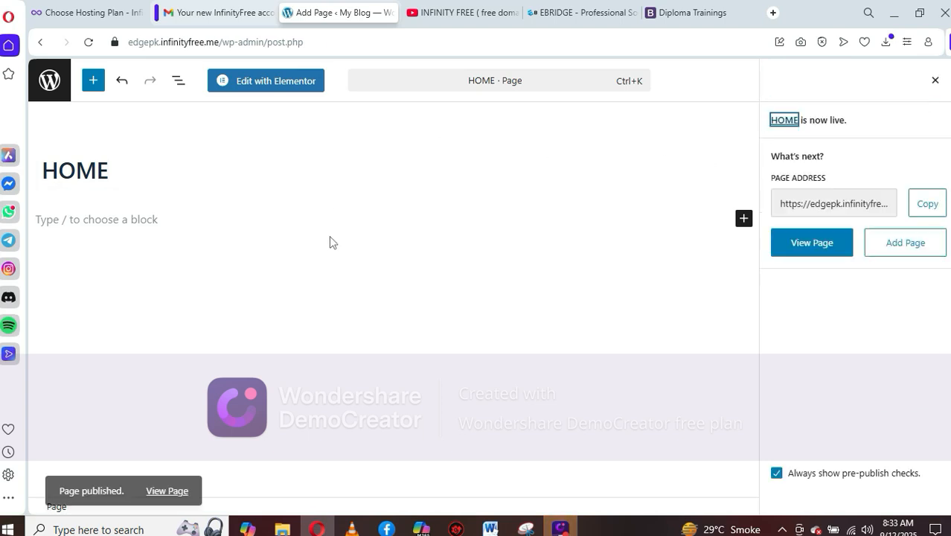
left_click(179, 483)
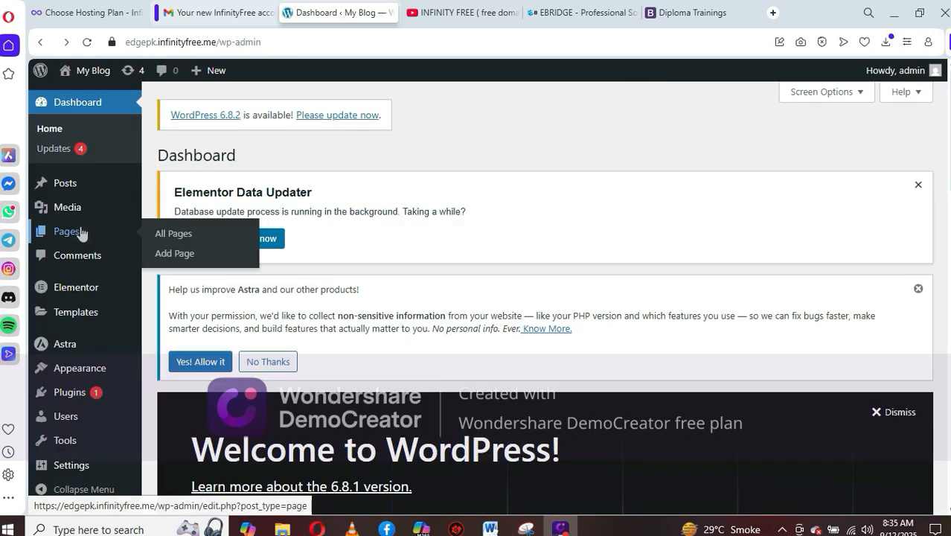
Open the WordPress menu editor and look over the Main Menu structure and its display location settings
mouse_move(84, 368)
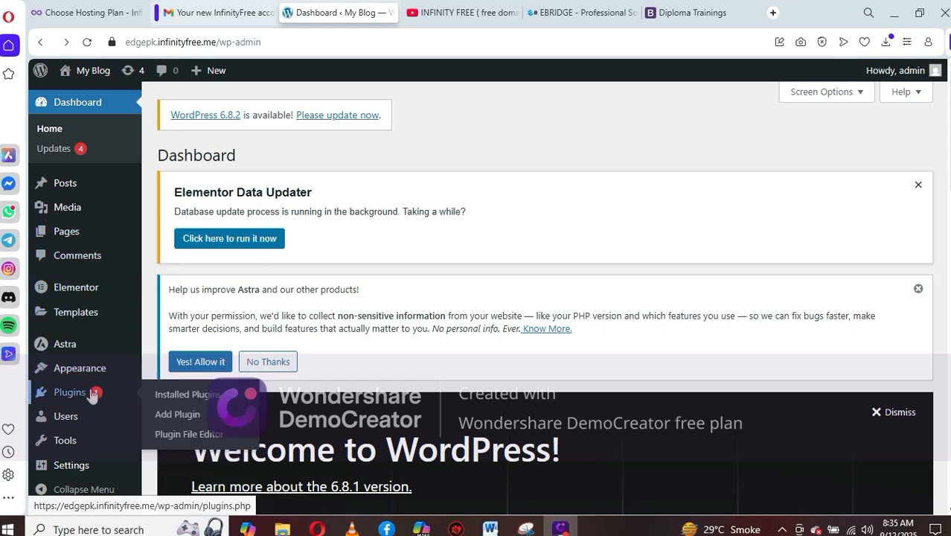
left_click(71, 232)
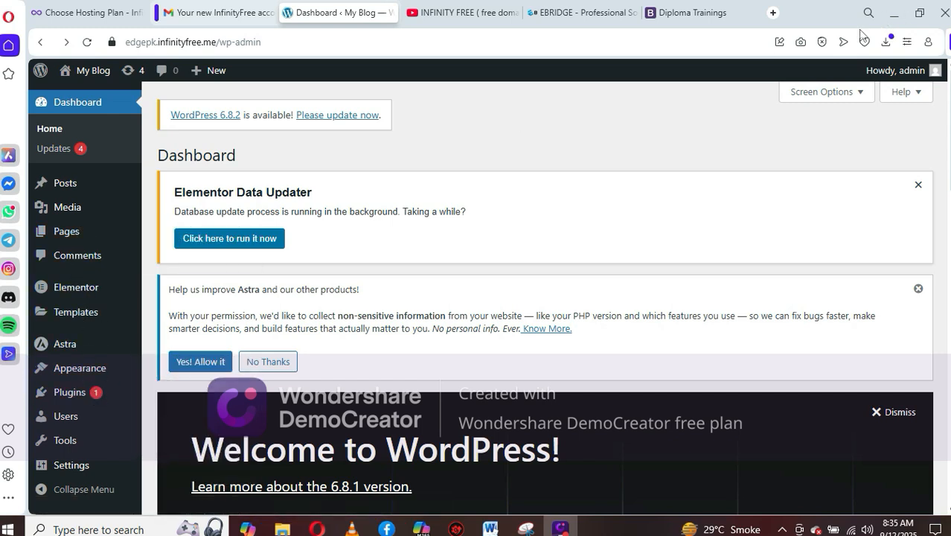
scroll(871, 22, "down", 2)
mouse_move(91, 374)
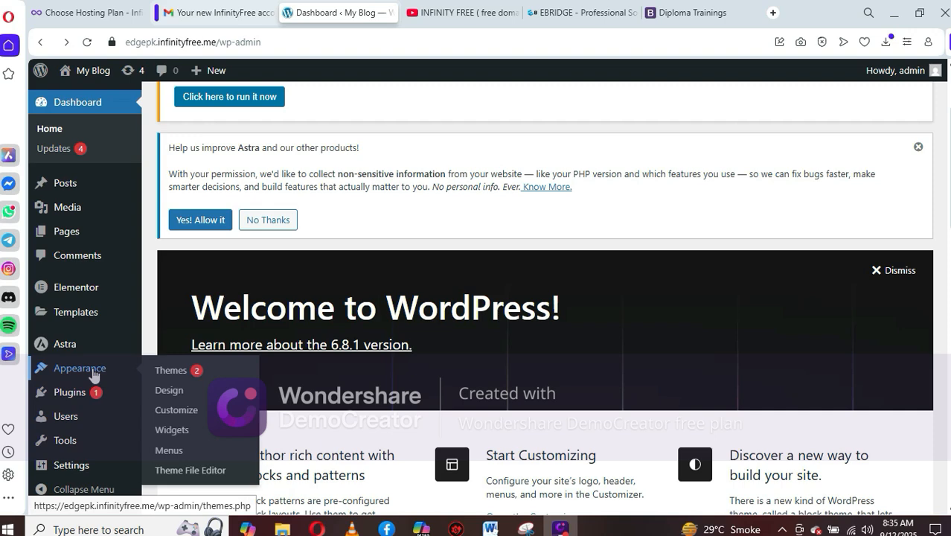
left_click(164, 452)
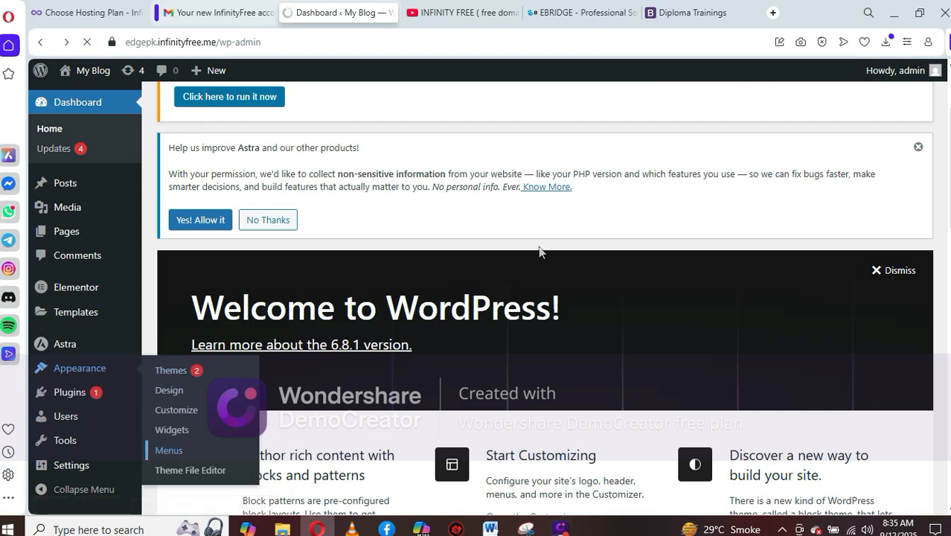
scroll(533, 211, "down", 6)
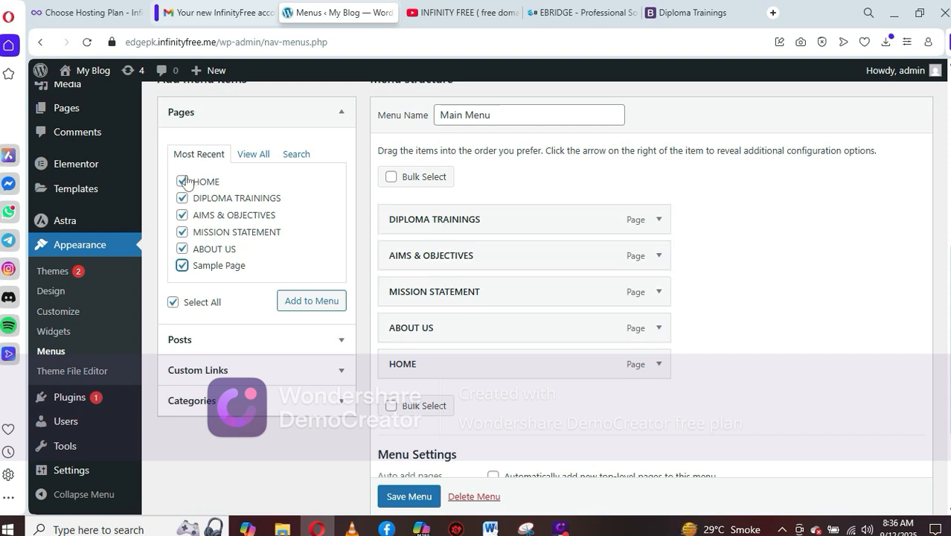
scroll(380, 276, "down", 2)
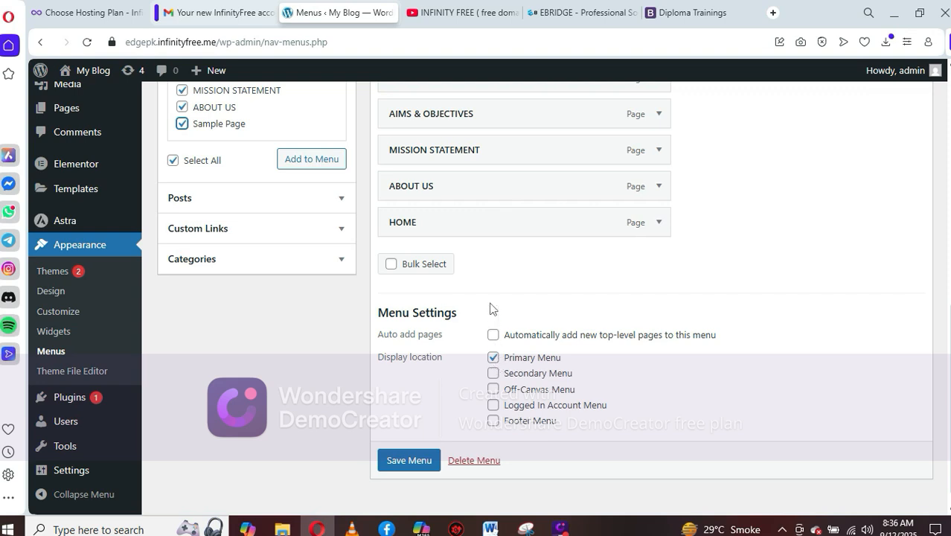
scroll(478, 257, "up", 2)
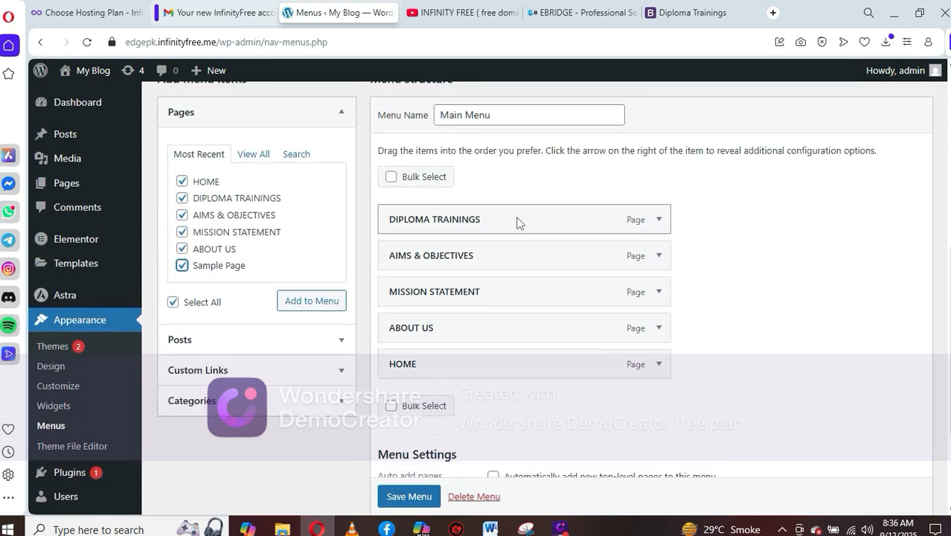
Reorder the Main Menu as HOME, ABOUT US, AIMS & OBJECTIVES, DIPLOMA TRAININGS, MISSION STATEMENT, keeping every item at top level
left_click_drag(466, 365, 471, 225)
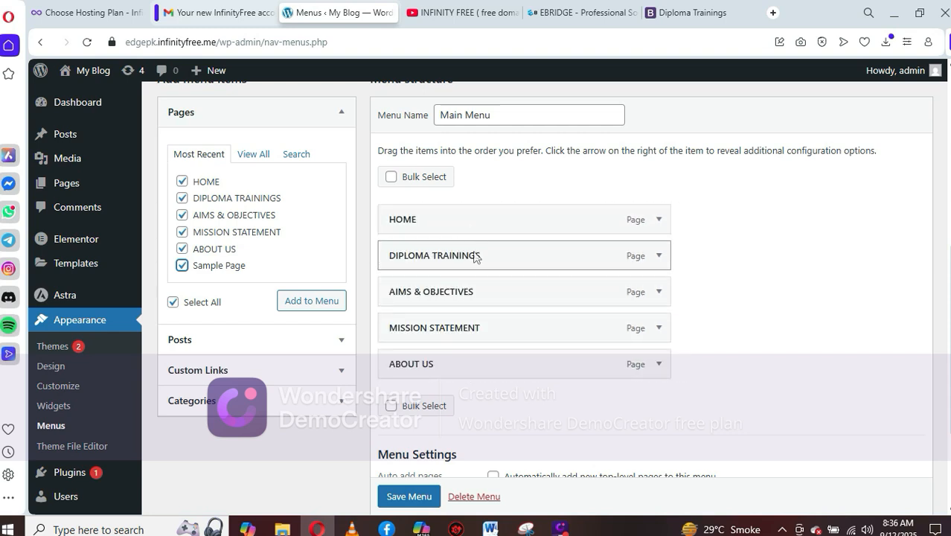
mouse_move(454, 370)
left_mouse_down()
mouse_move(458, 264)
mouse_move(450, 395)
mouse_move(450, 370)
left_mouse_up()
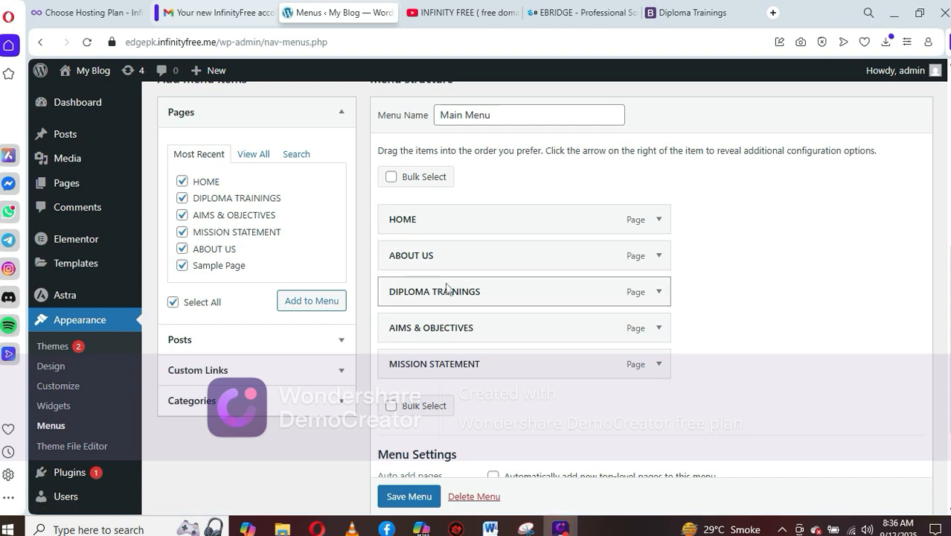
left_click_drag(454, 332, 452, 295)
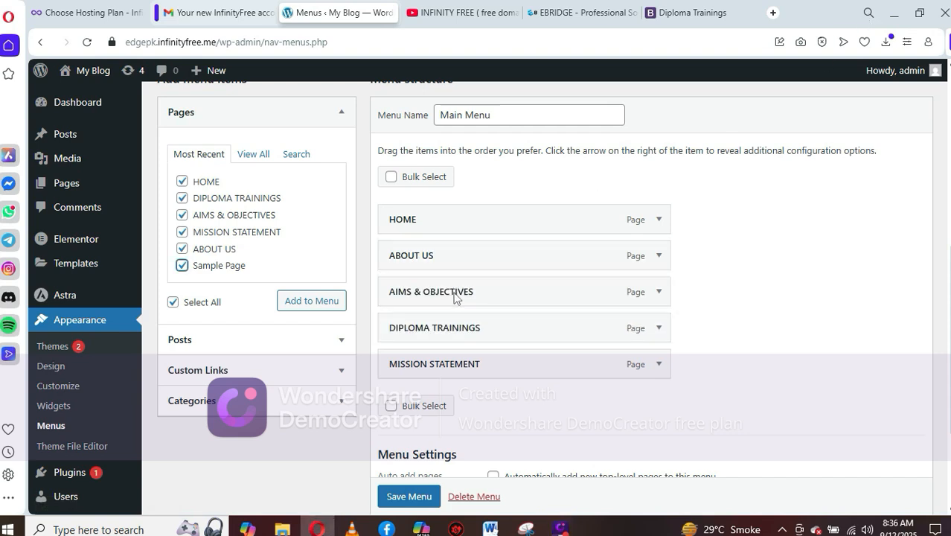
left_click_drag(452, 372, 453, 335)
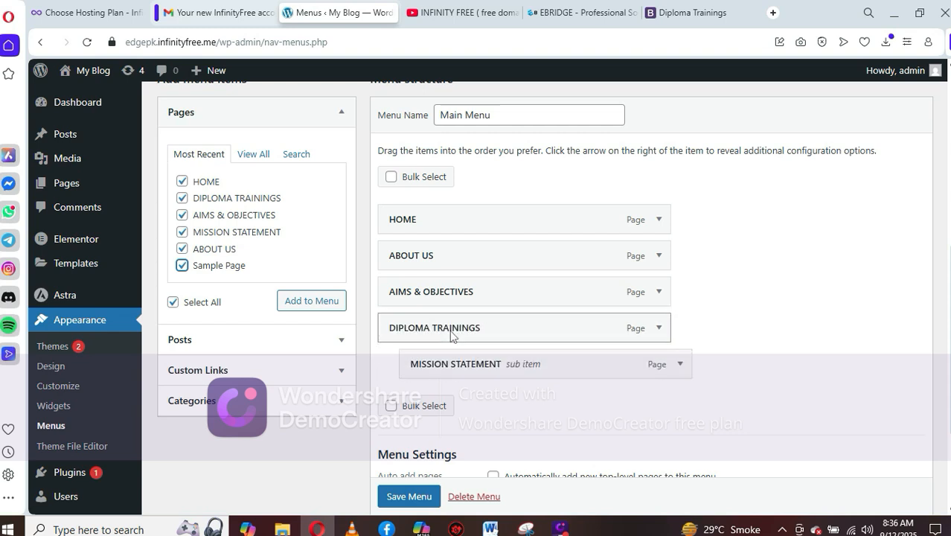
left_click_drag(459, 367, 465, 365)
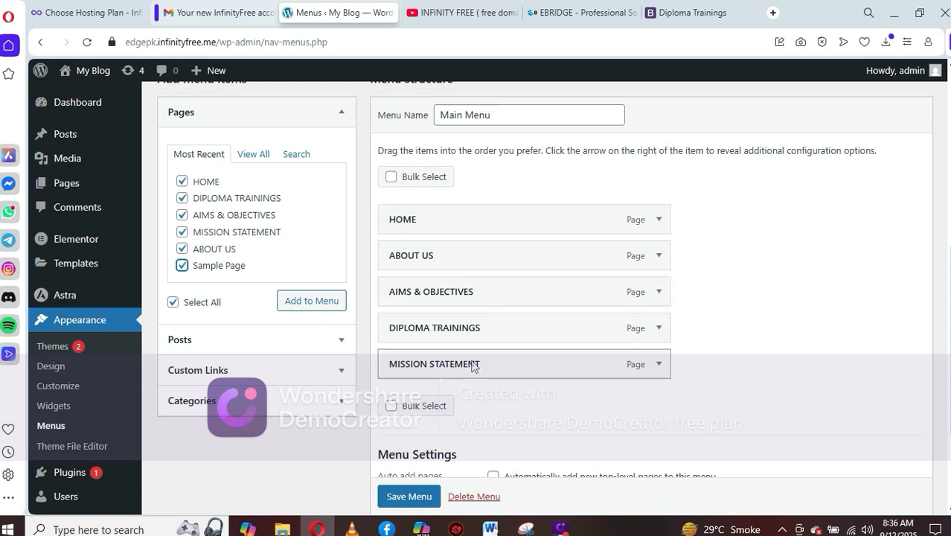
Check that Main Menu is assigned to the Primary Menu location, save it, and visit the live site
scroll(484, 360, "down", 1)
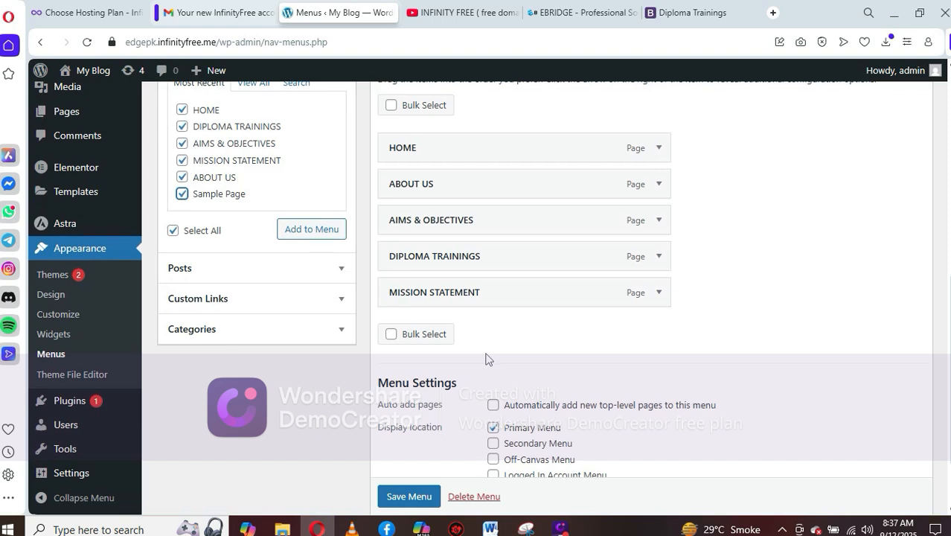
scroll(484, 359, "down", 1)
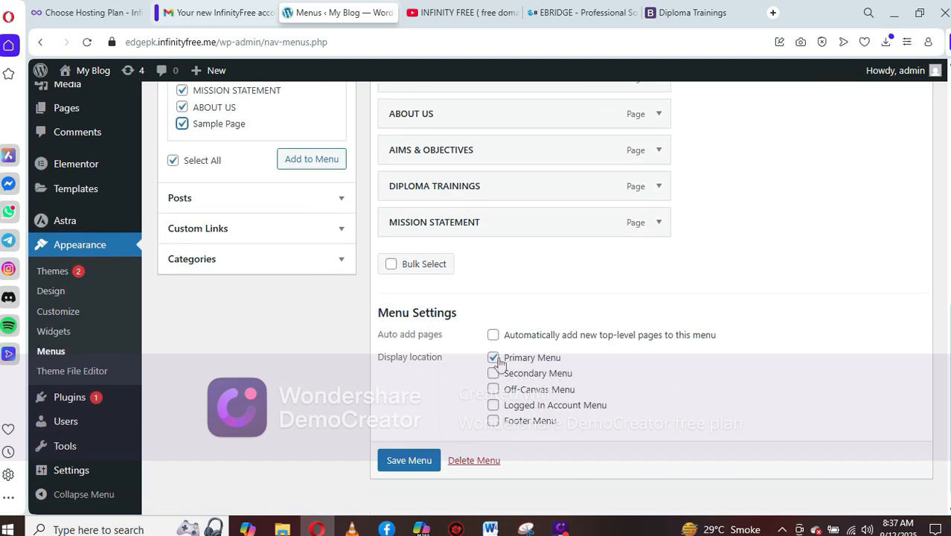
scroll(480, 149, "up", 1)
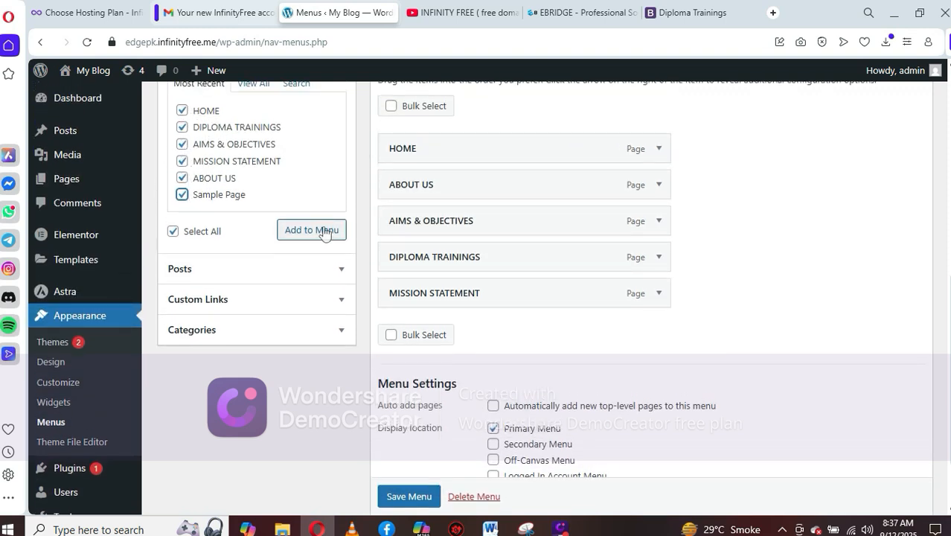
scroll(545, 231, "down", 2)
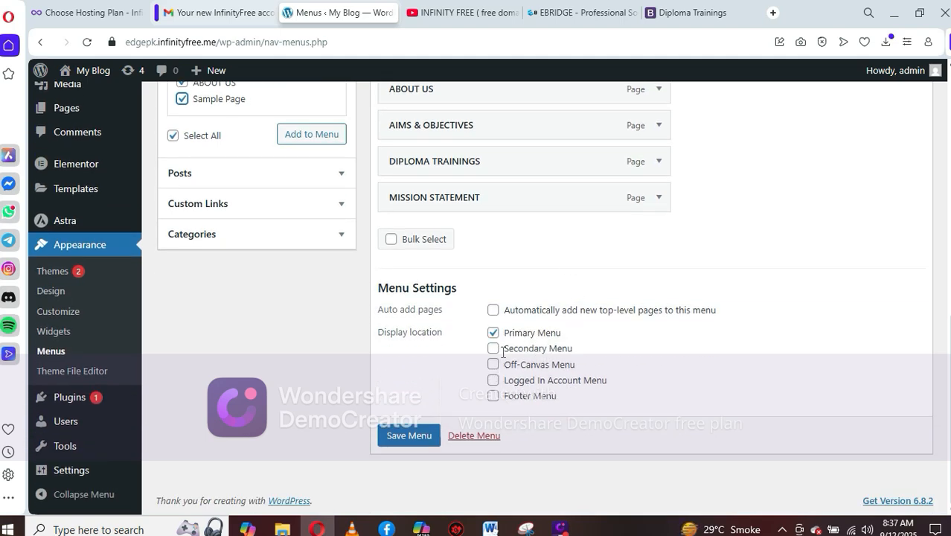
scroll(468, 304, "up", 3)
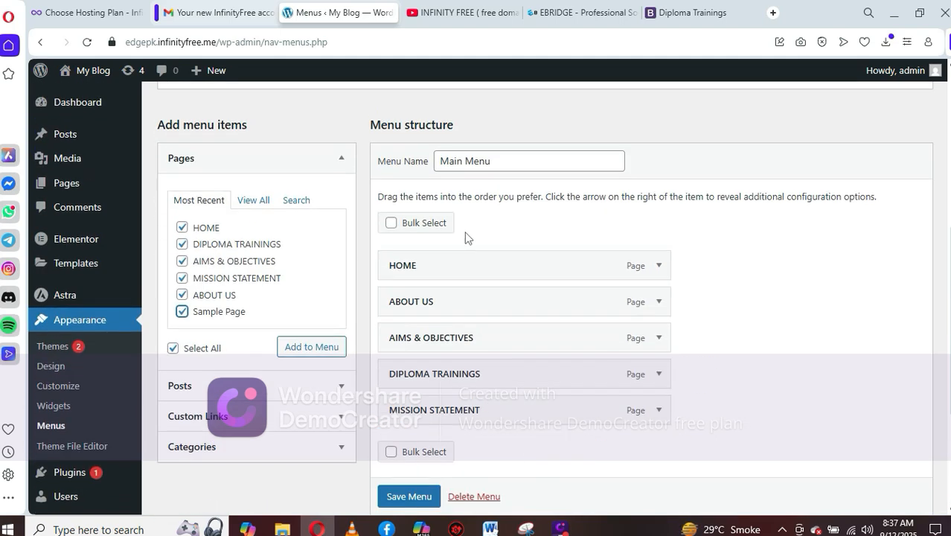
scroll(465, 349, "down", 3)
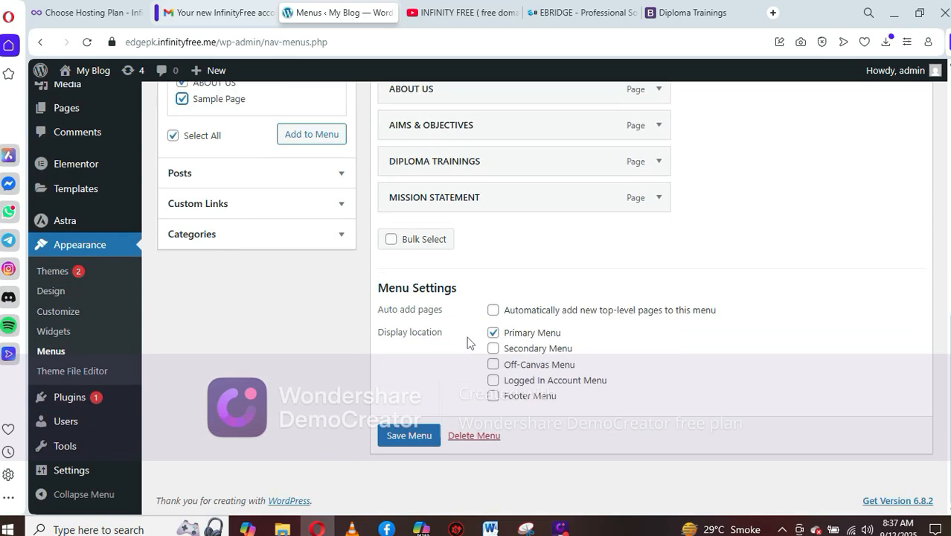
left_click(414, 437)
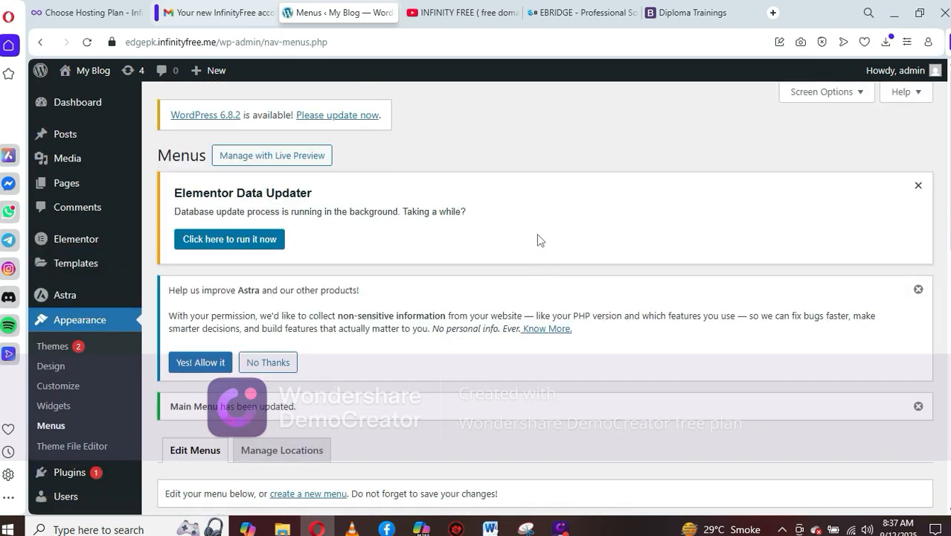
mouse_move(89, 72)
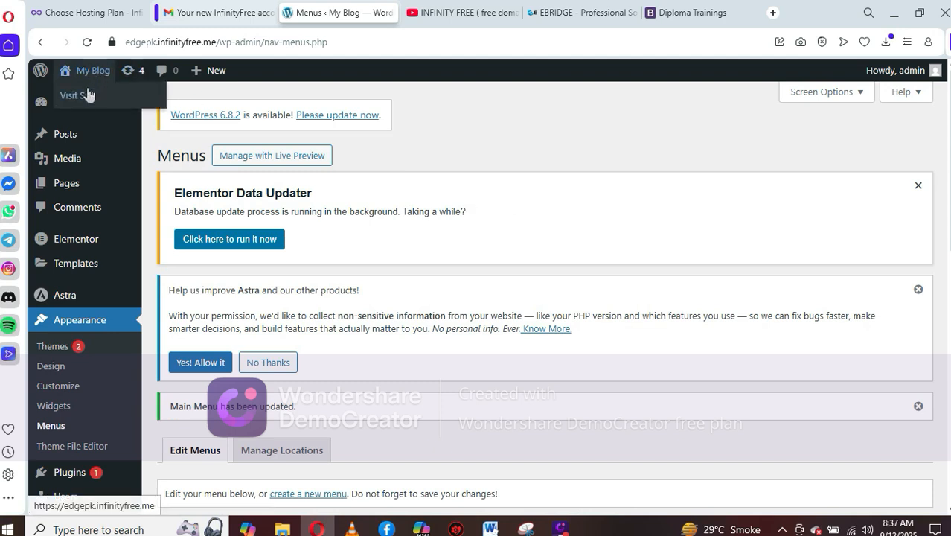
left_click(85, 96)
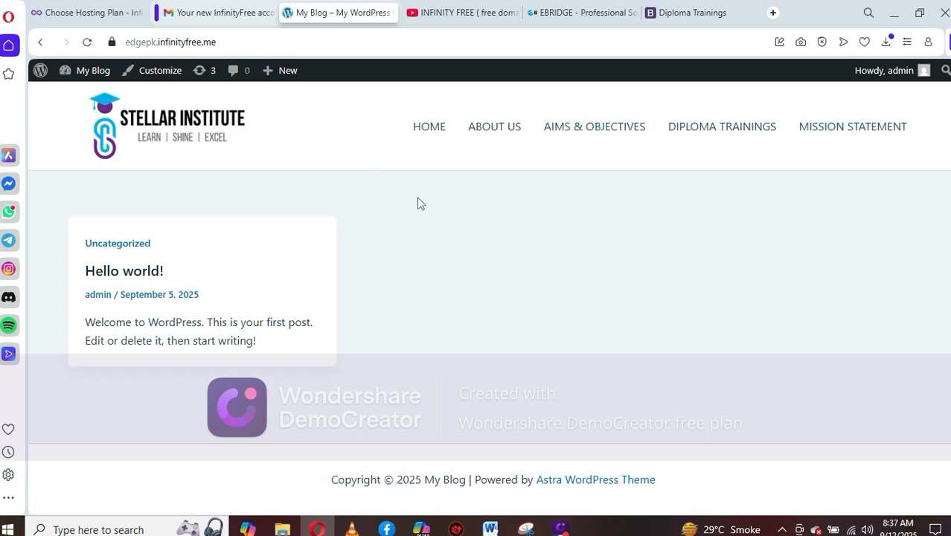
Switch to the EBRIDGE website and examine the layout of its home page sections as a design reference
left_click(590, 14)
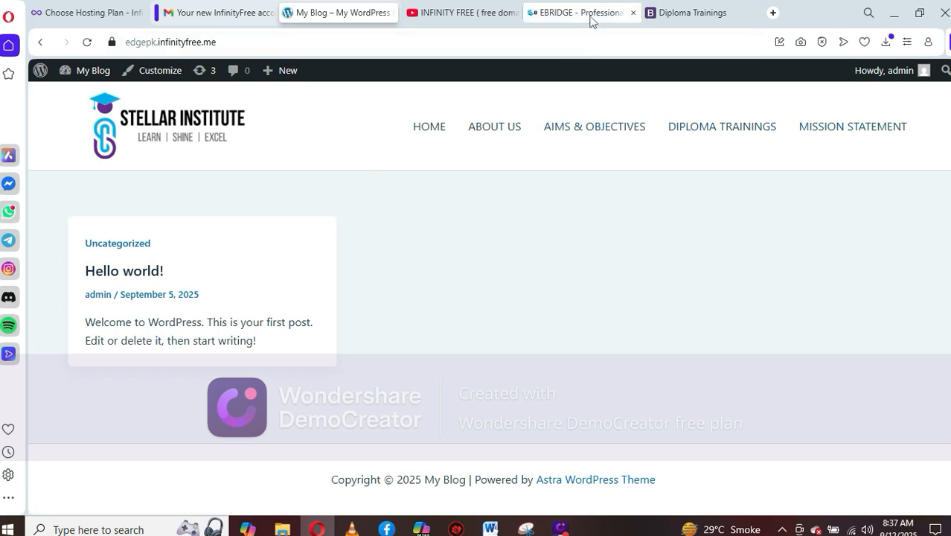
scroll(542, 216, "down", 10)
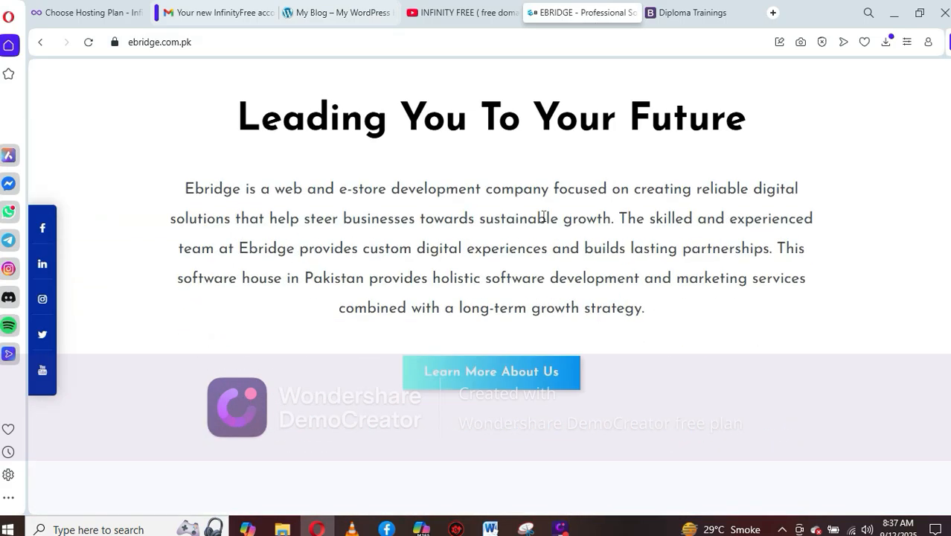
scroll(543, 218, "down", 4)
scroll(542, 218, "down", 6)
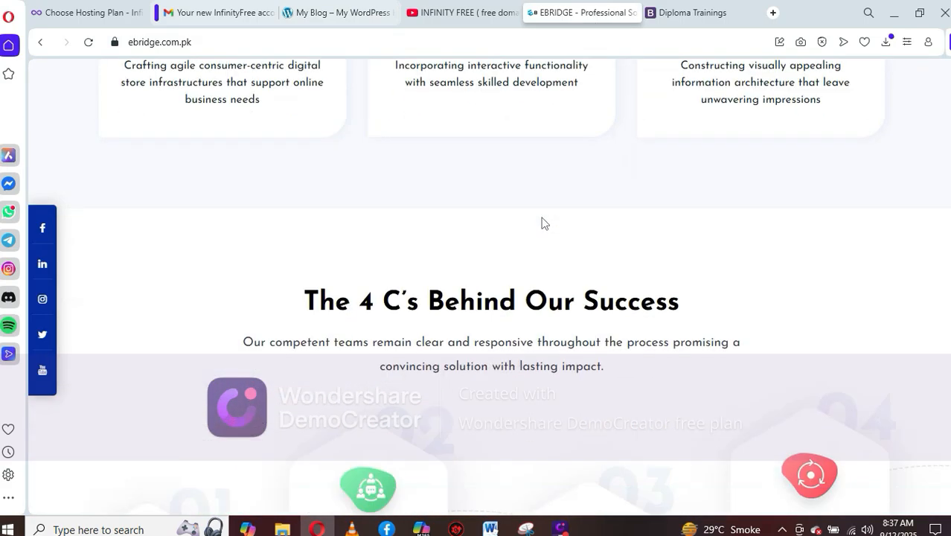
scroll(542, 221, "down", 5)
scroll(542, 220, "up", 8)
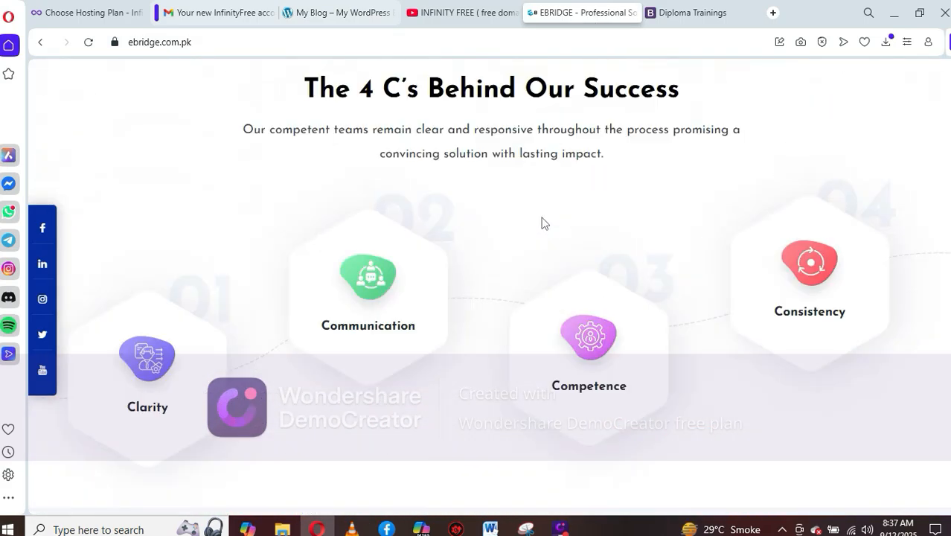
scroll(543, 222, "up", 14)
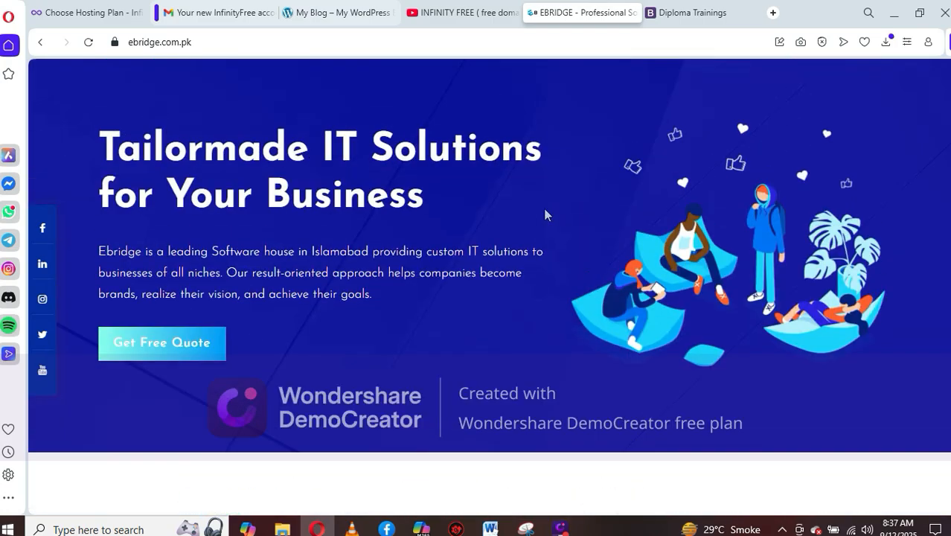